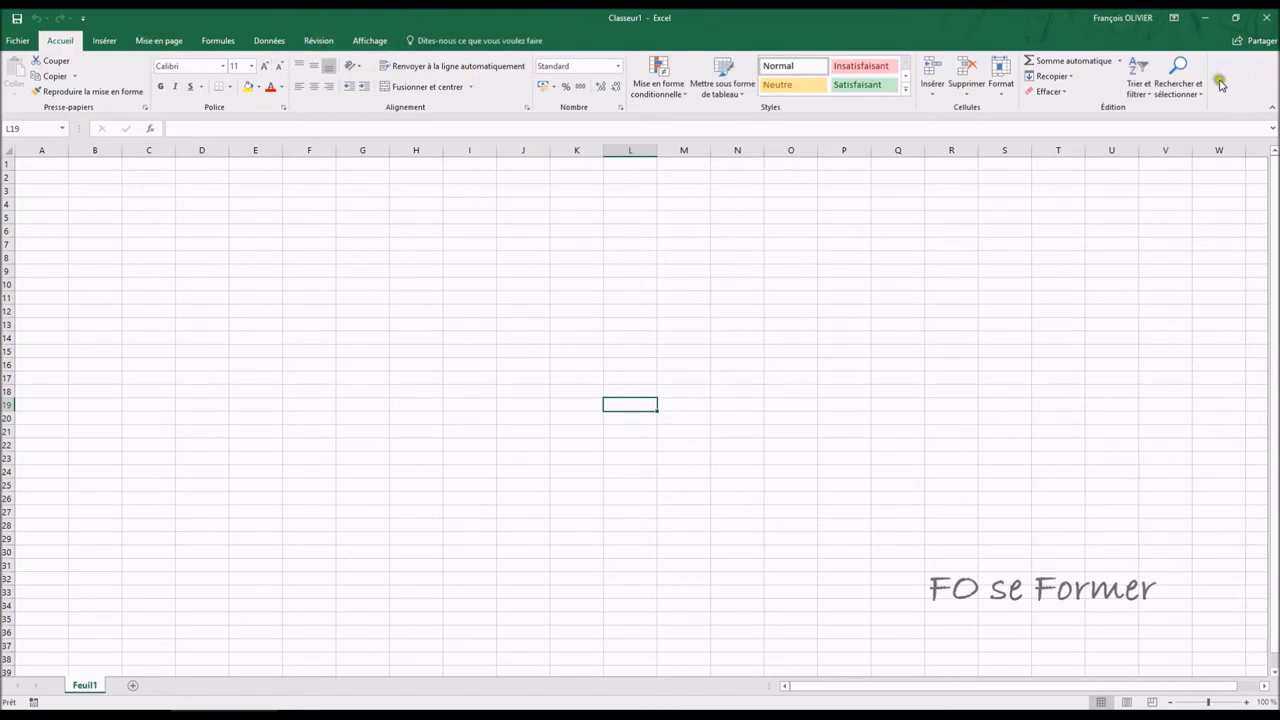
- Tick Développeur in Personnaliser le ruban to add the developer tab, then select cell A1
right_click(1220, 84)
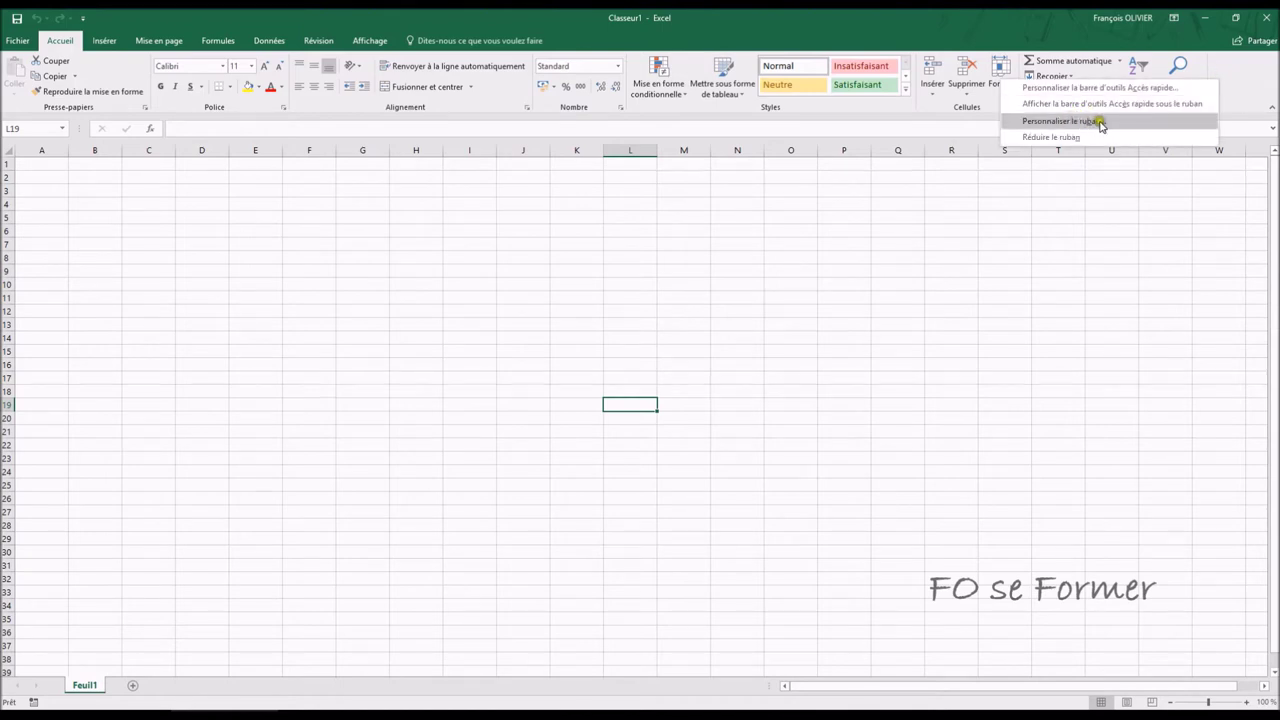
left_click(1149, 123)
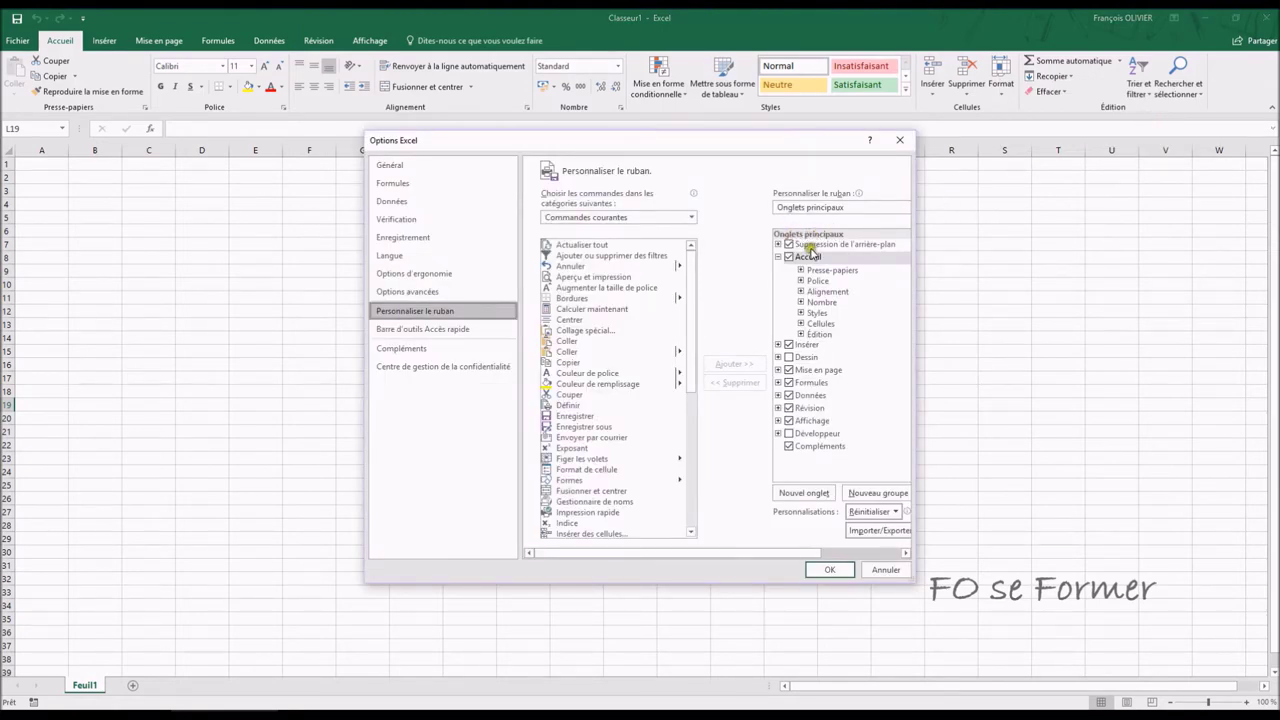
left_click(788, 434)
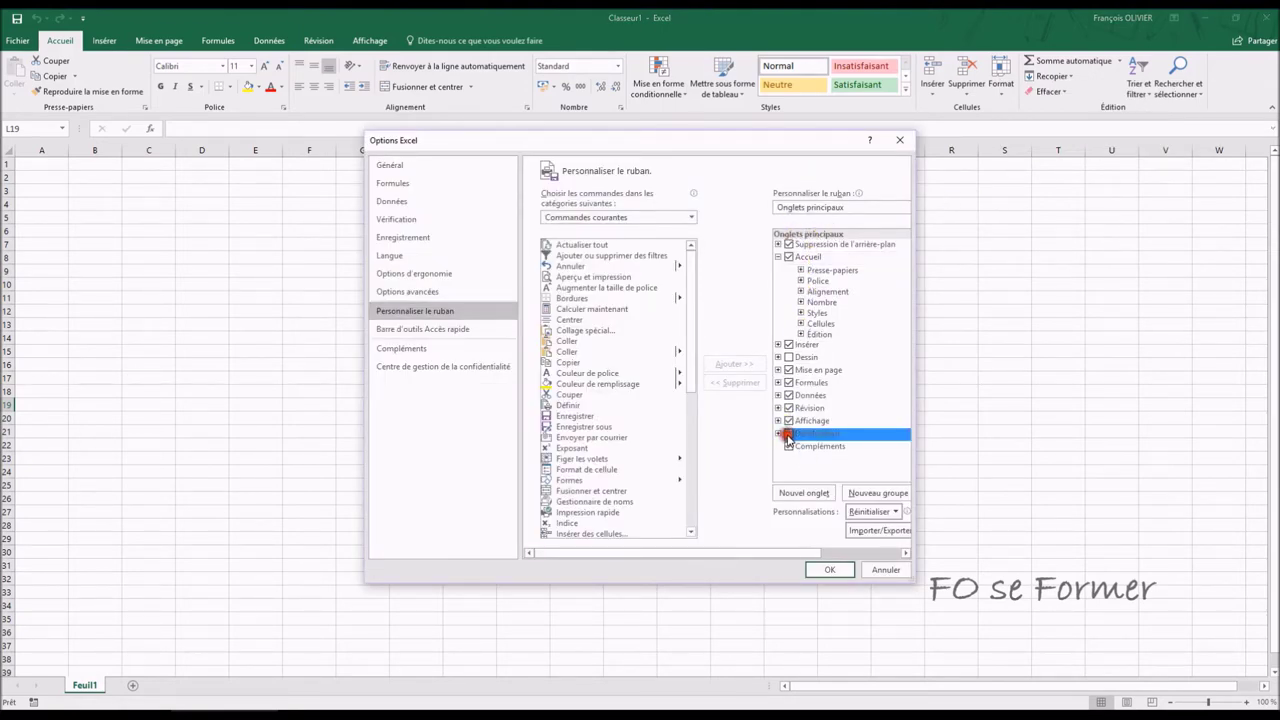
left_click(828, 570)
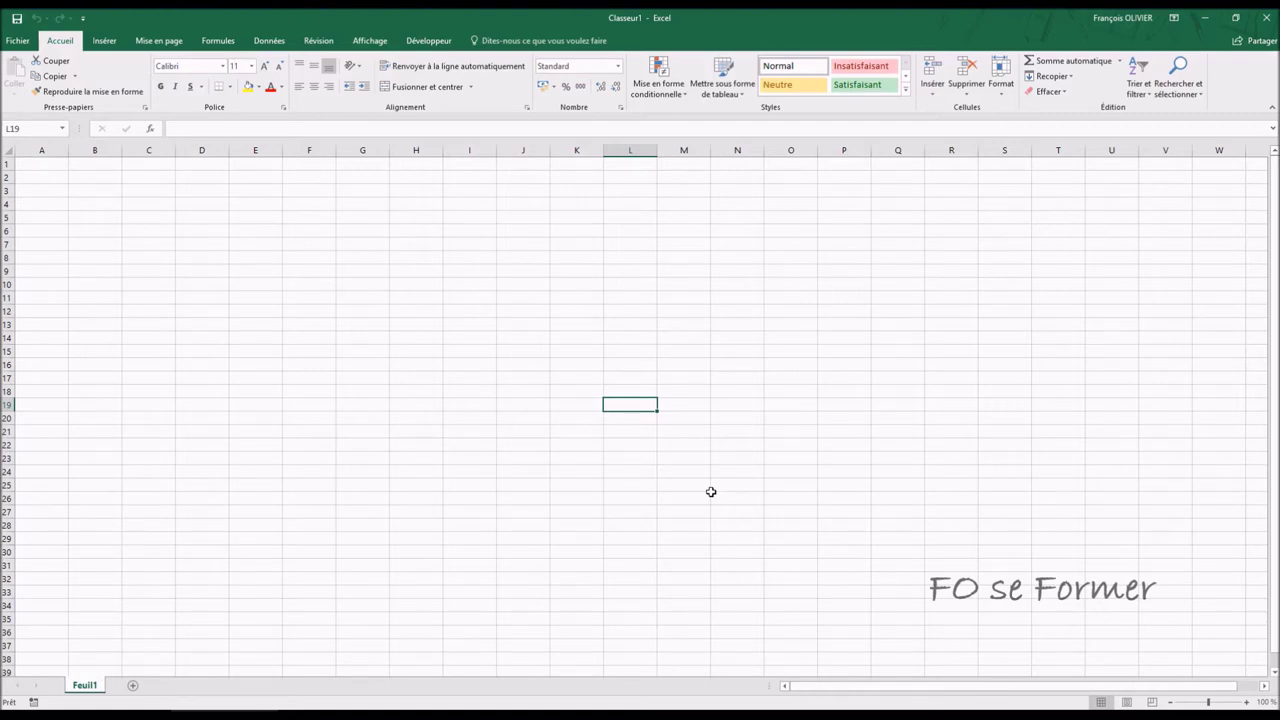
left_click(43, 160)
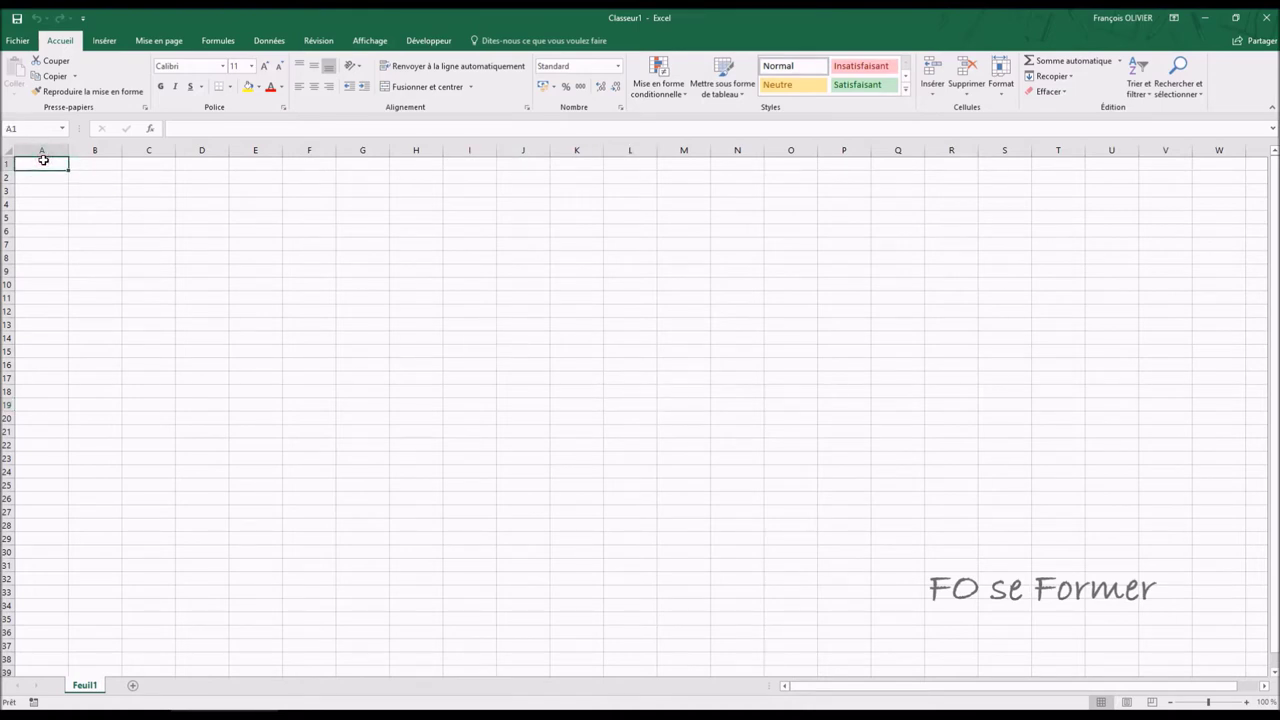
type("15")
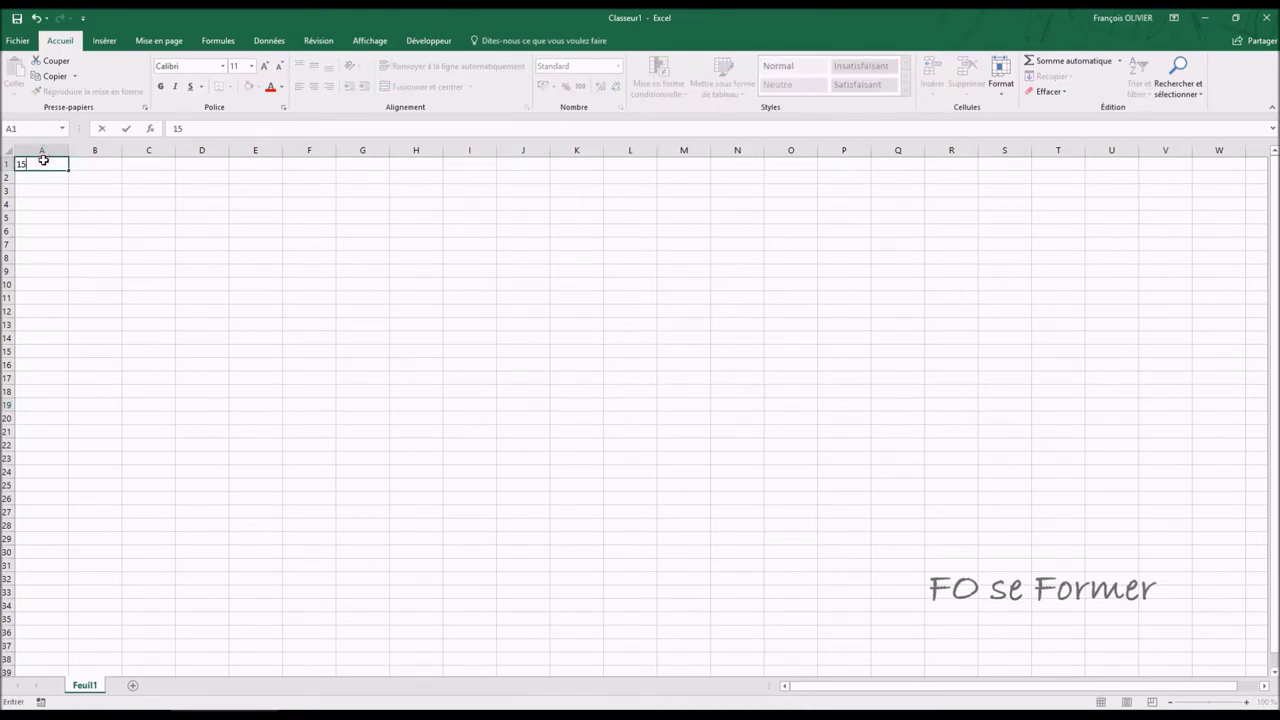
key("ctrl+Return")
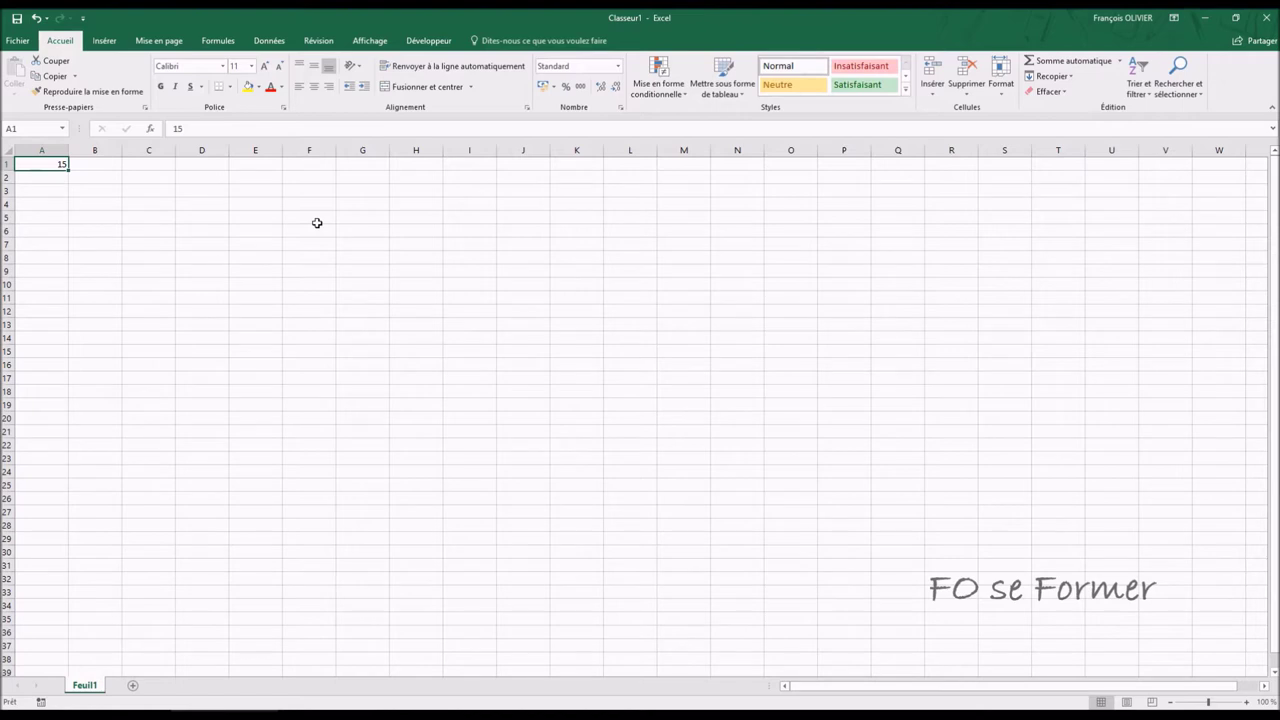
key("Delete")
left_click(316, 220)
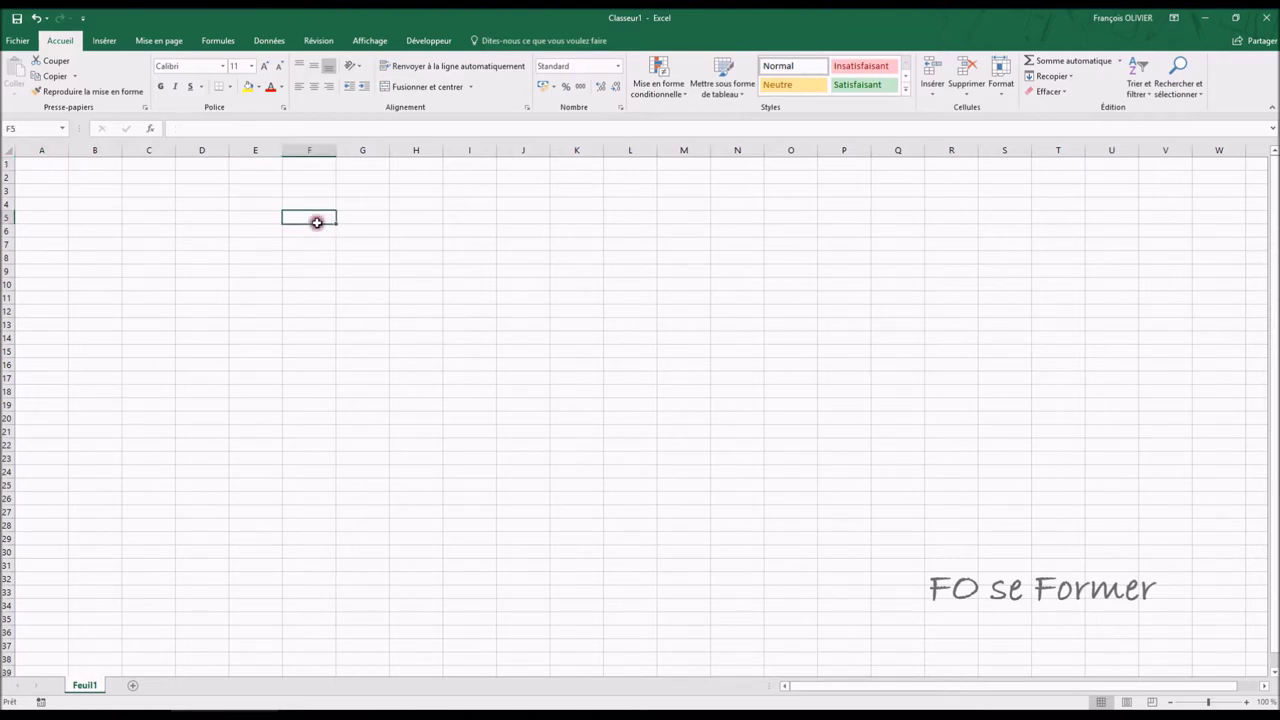
left_click(424, 42)
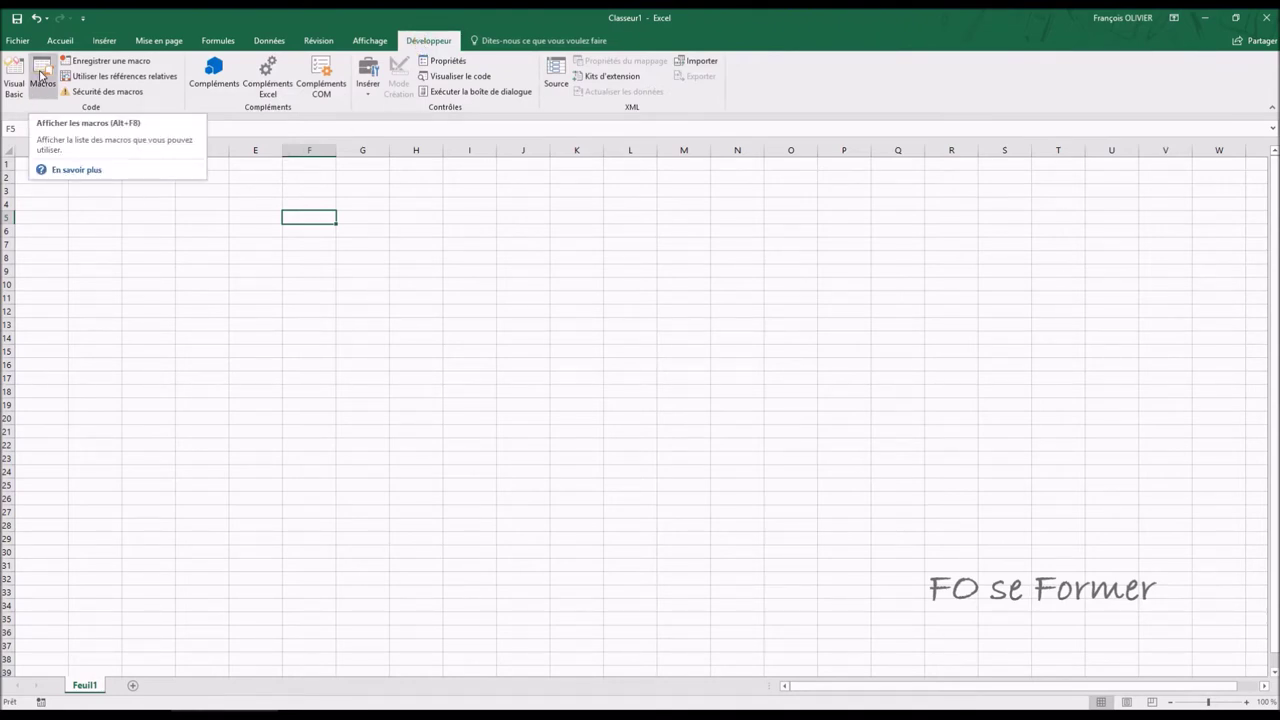
- Create a new macro named test from the Macros dialog
left_click(42, 74)
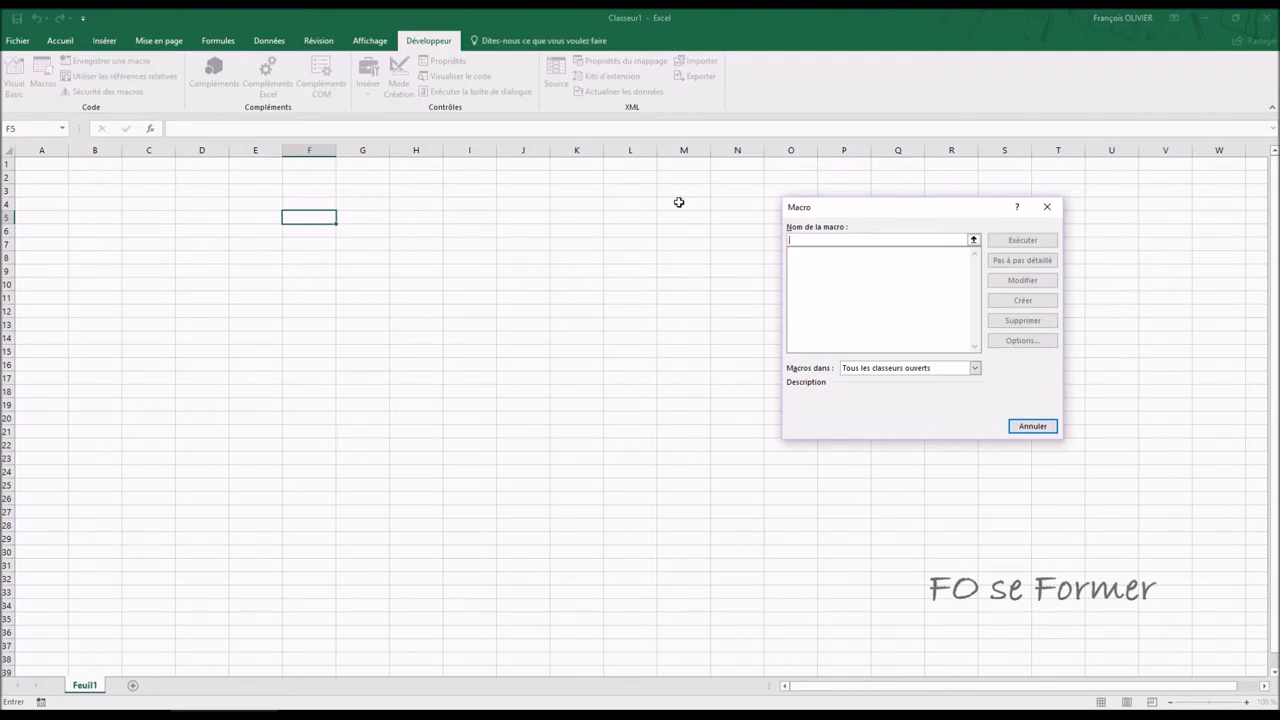
type("test")
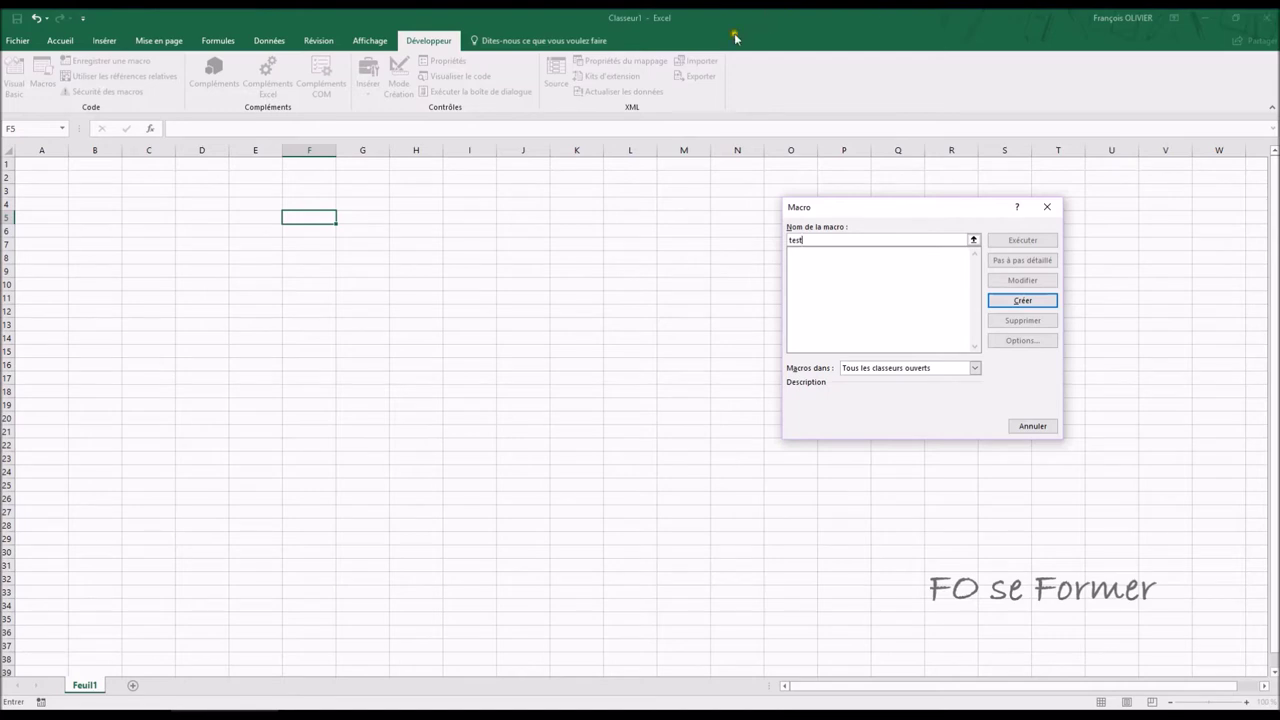
left_click(1035, 302)
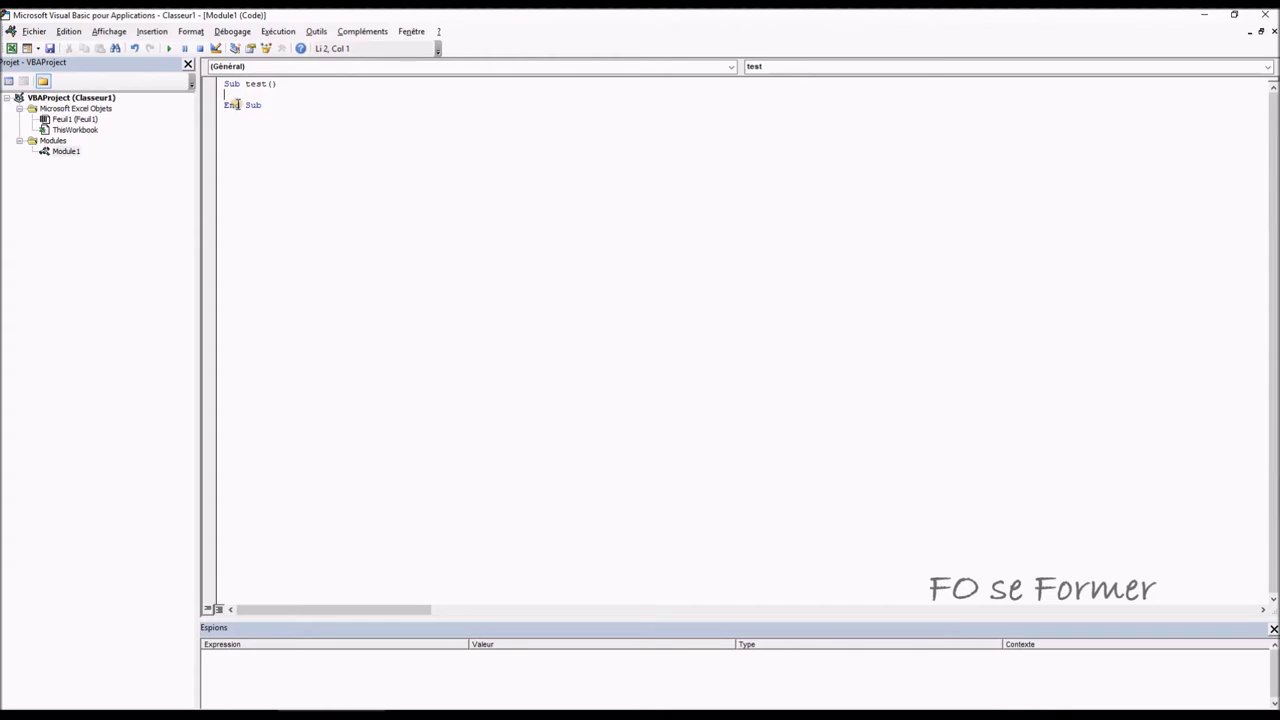
- Write range("A1").value = 15 inside Sub test and close the VBA editor
left_click(238, 93)
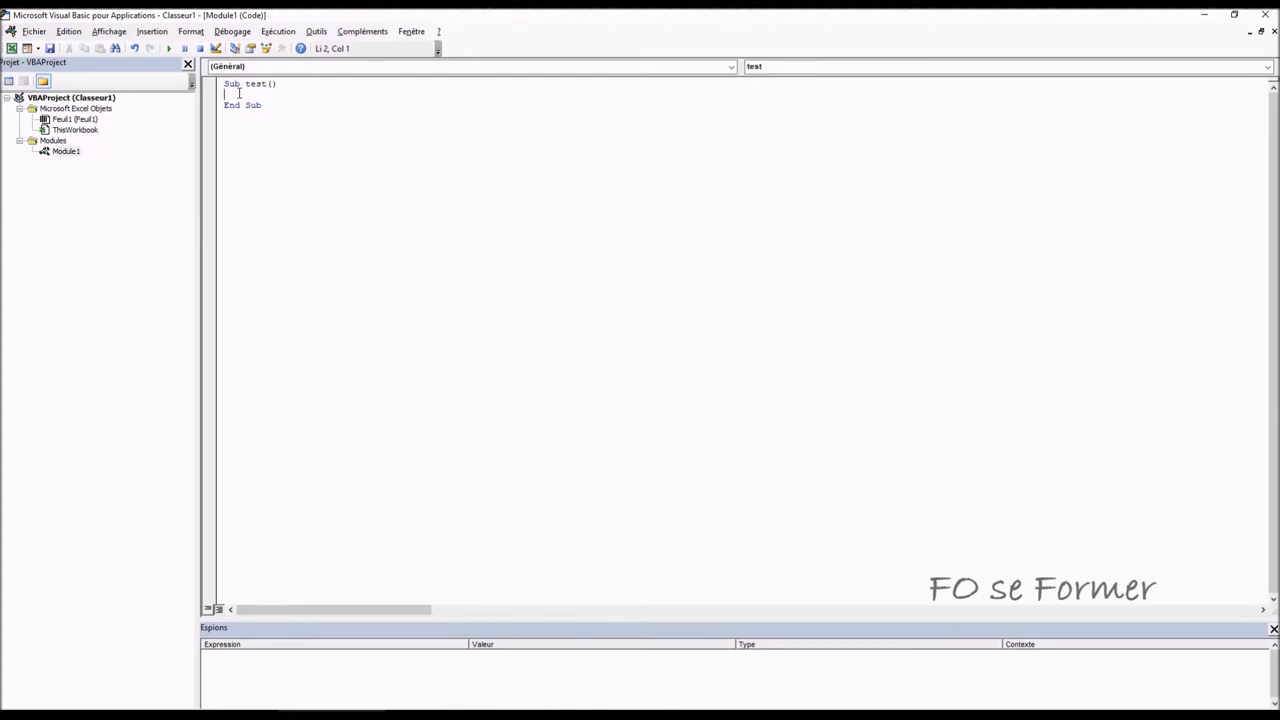
type("range")
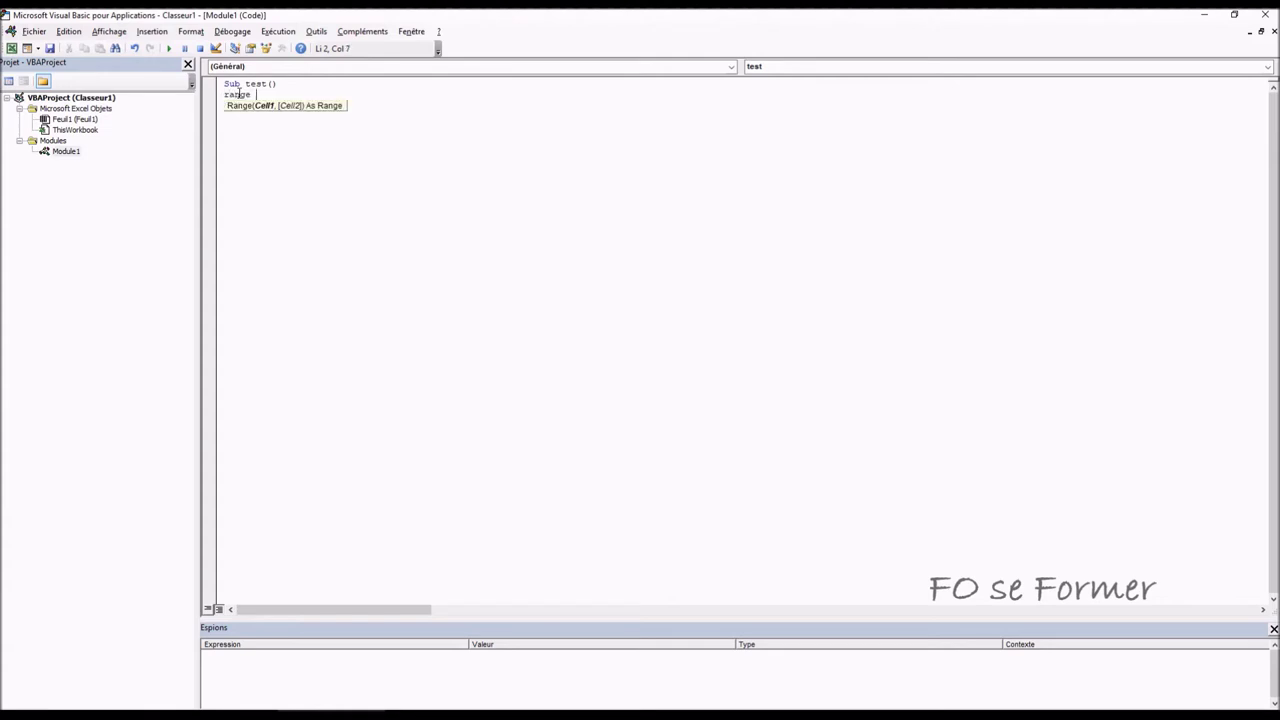
type(" (")
type("\"")
type("A1")
type("\")")
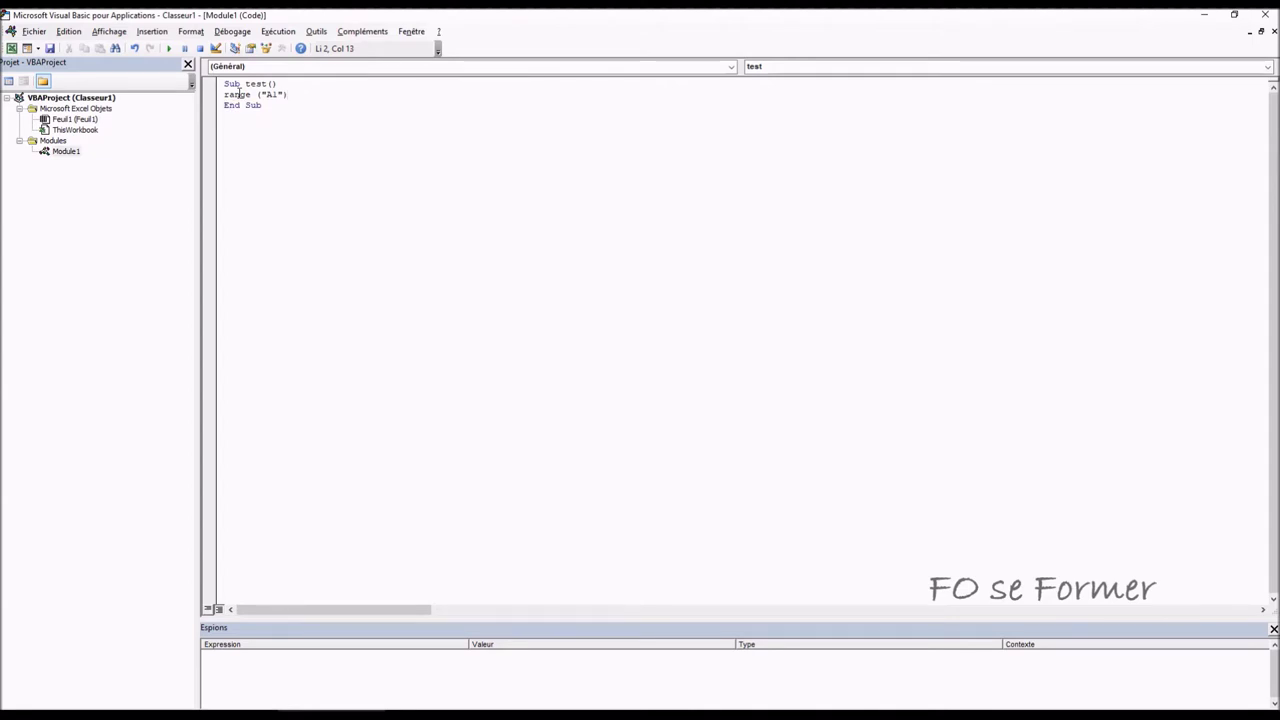
type(".va")
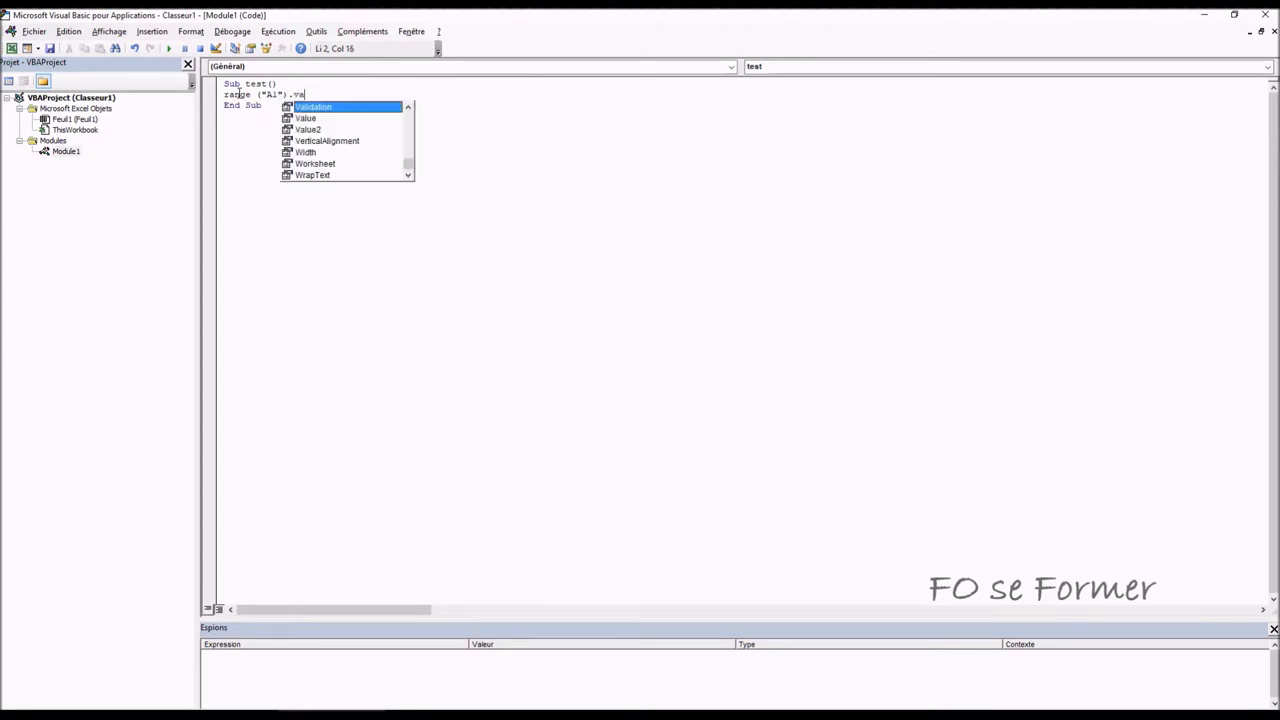
type("lue = 15")
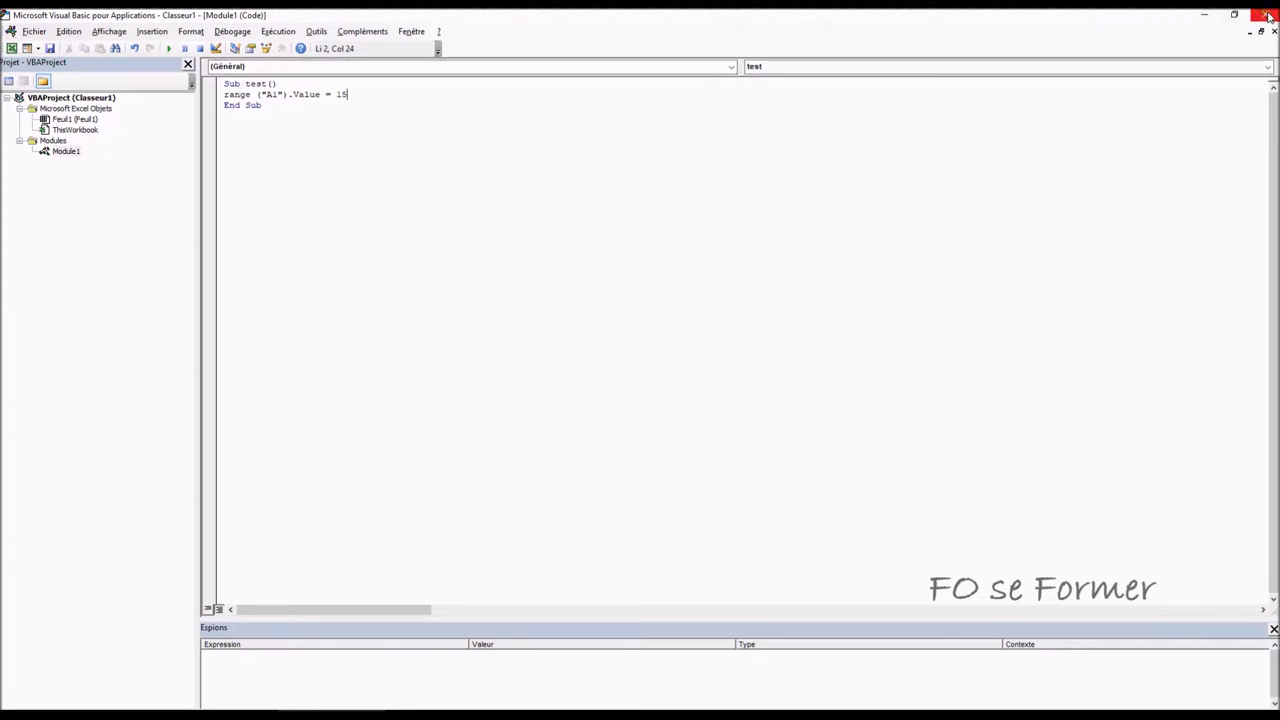
left_click(1268, 16)
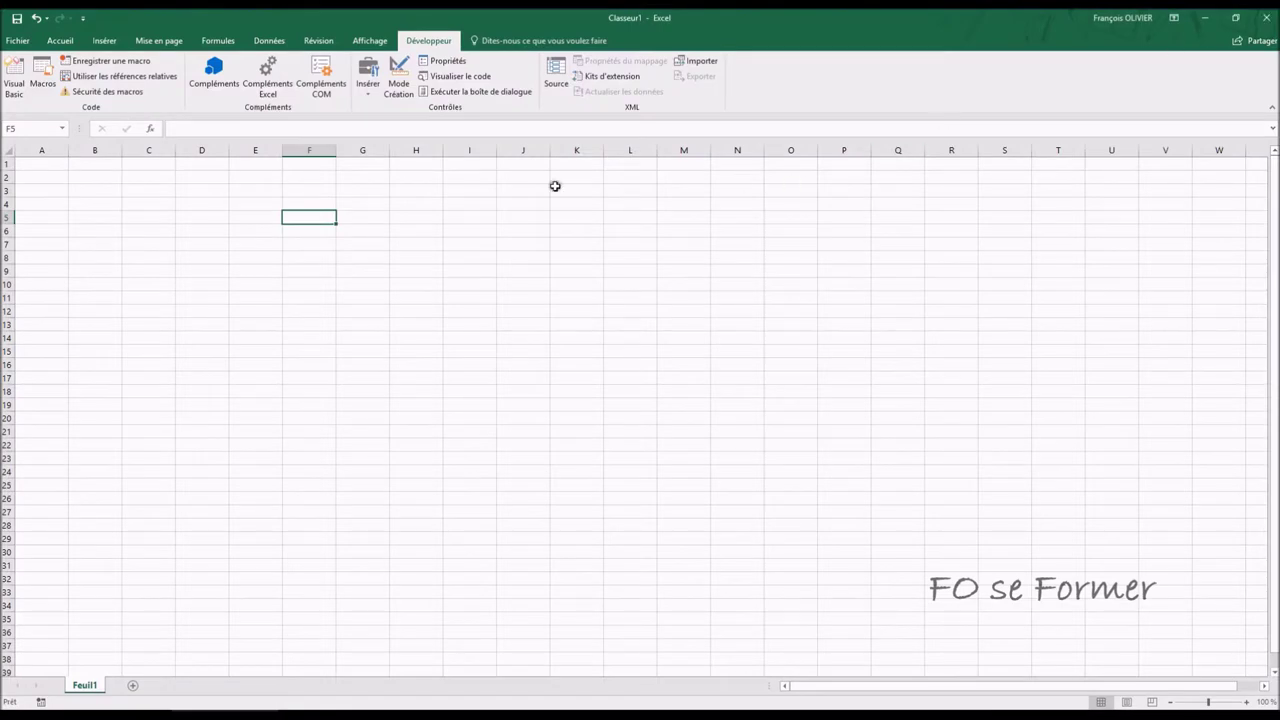
left_click(14, 78)
left_click(1268, 14)
left_click(43, 75)
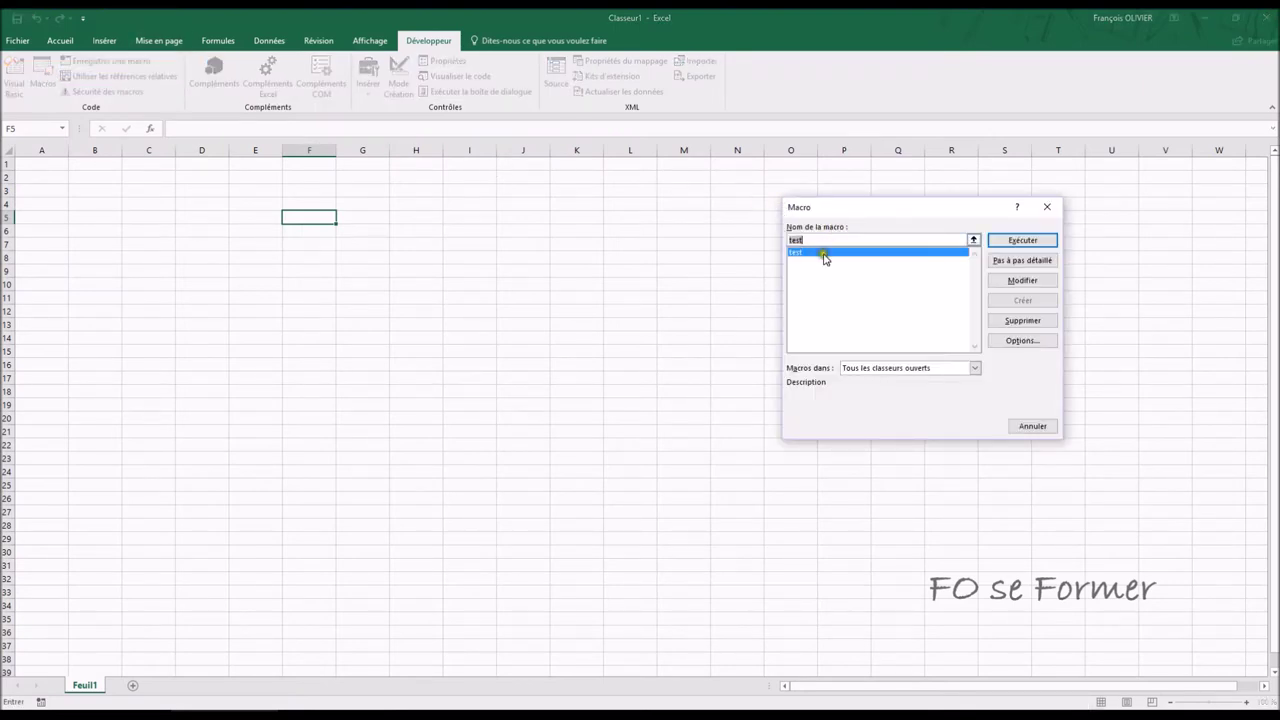
left_click(1018, 242)
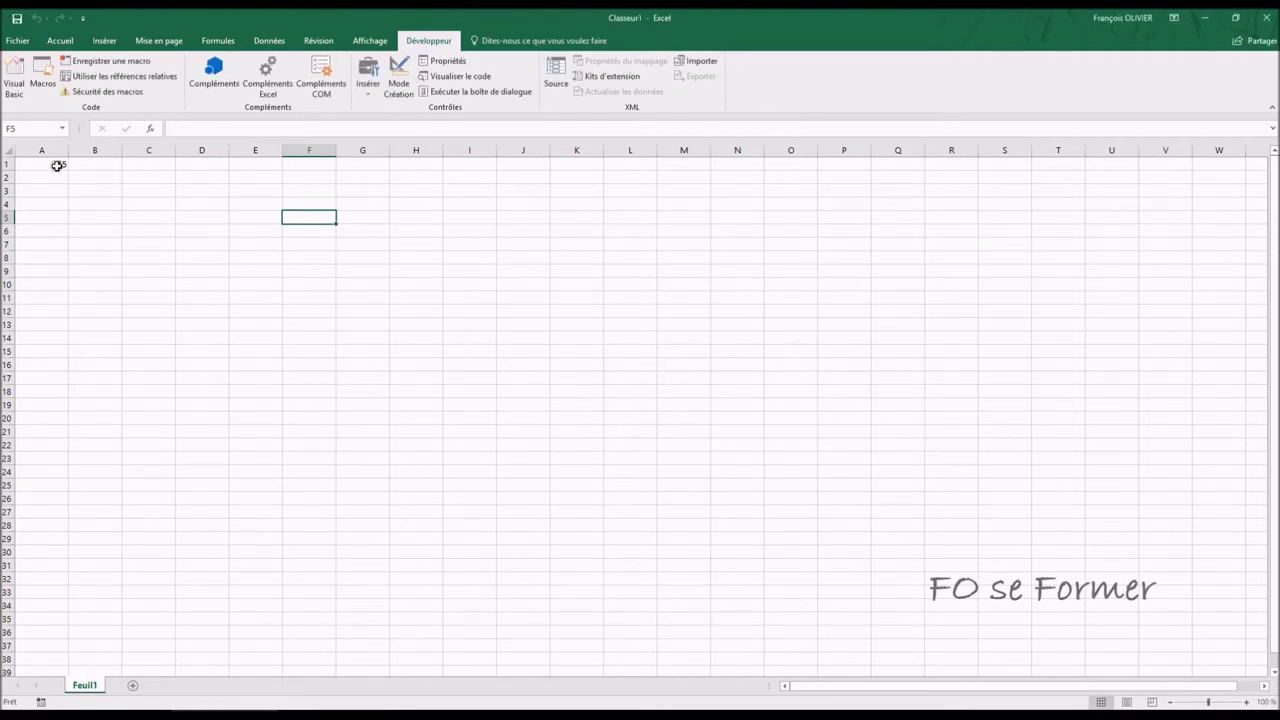
left_click(52, 164)
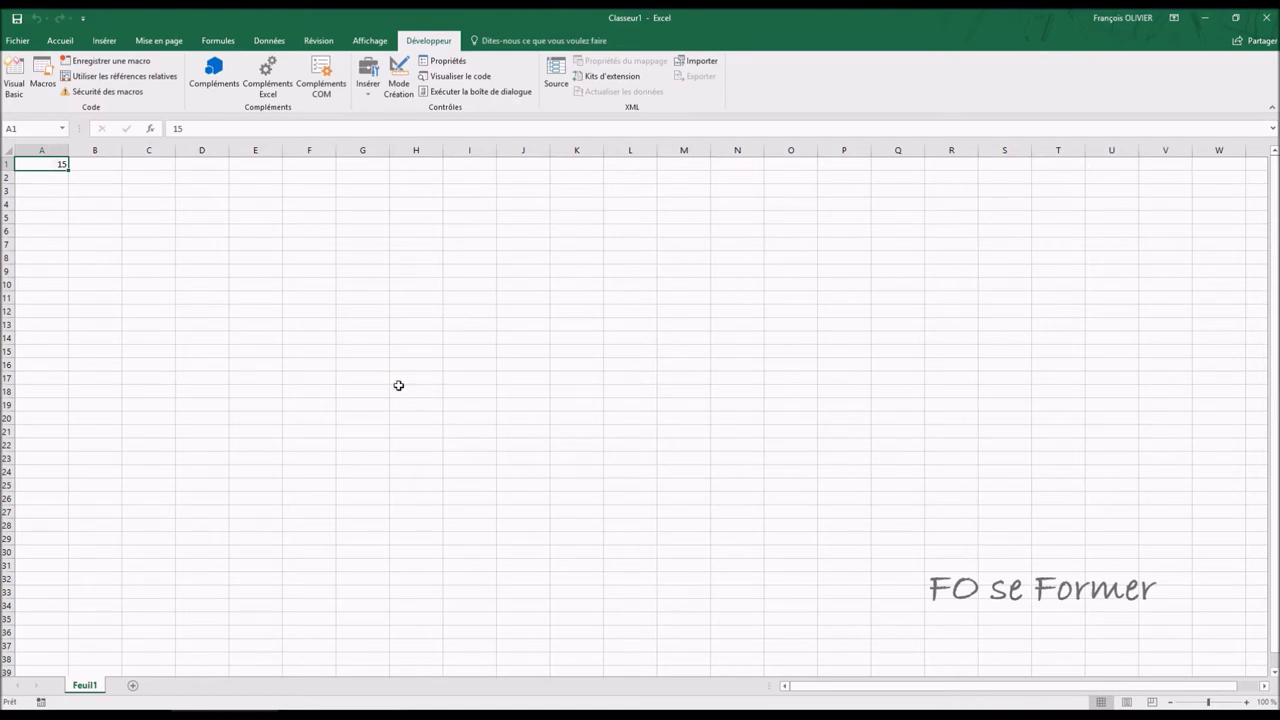
key("Delete")
- Add sheet Feuil2, enter 27 in its A1, clear it, and return to Feuil1
left_click(132, 685)
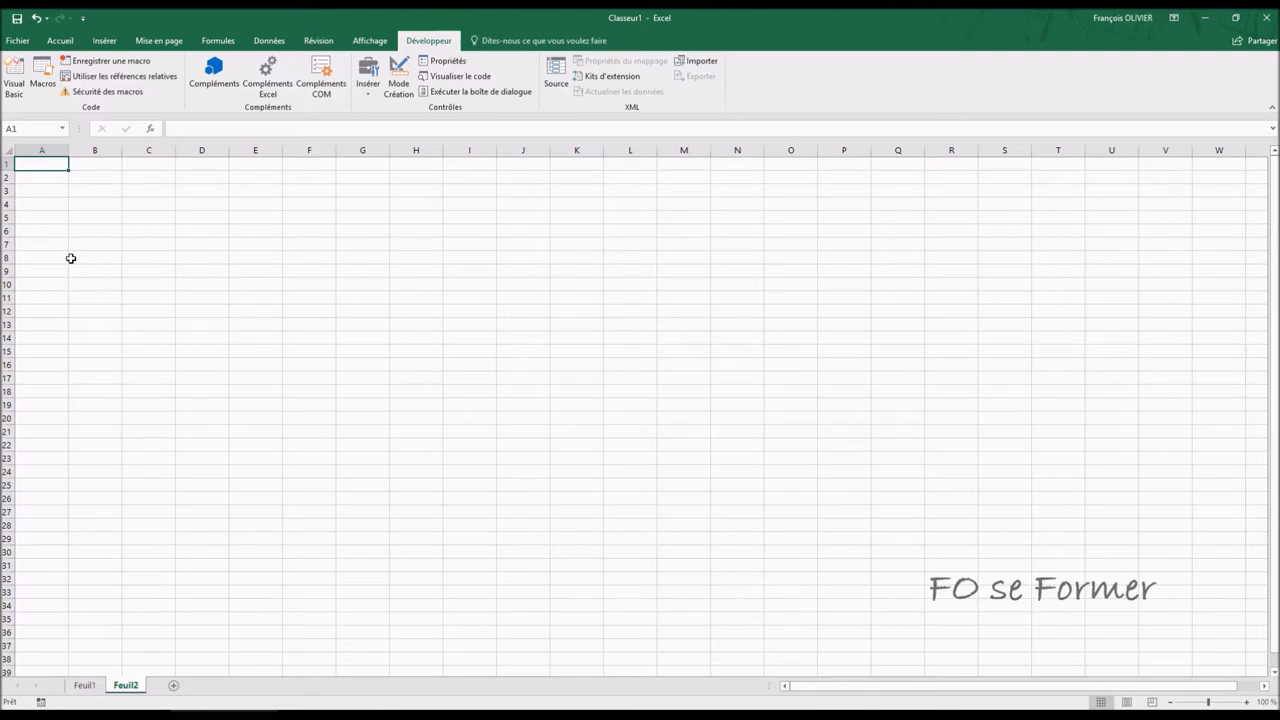
type("27")
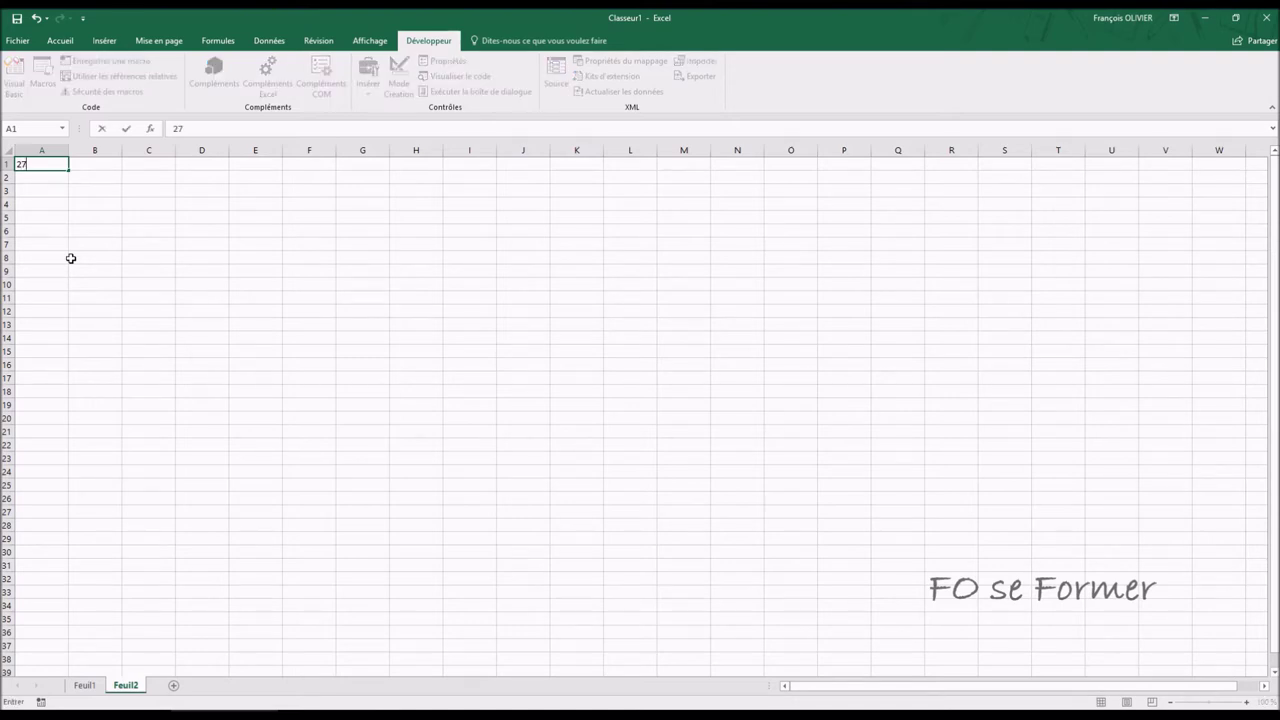
key("ctrl+Return")
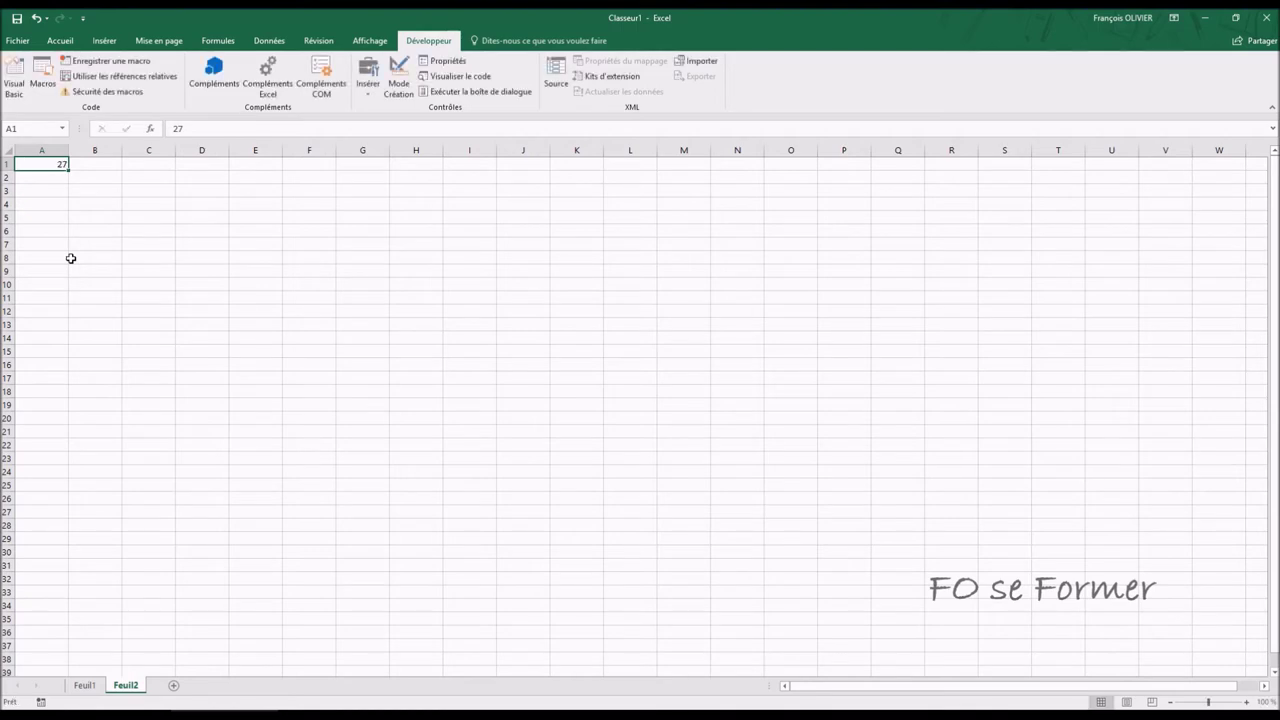
key("Delete")
left_click(88, 684)
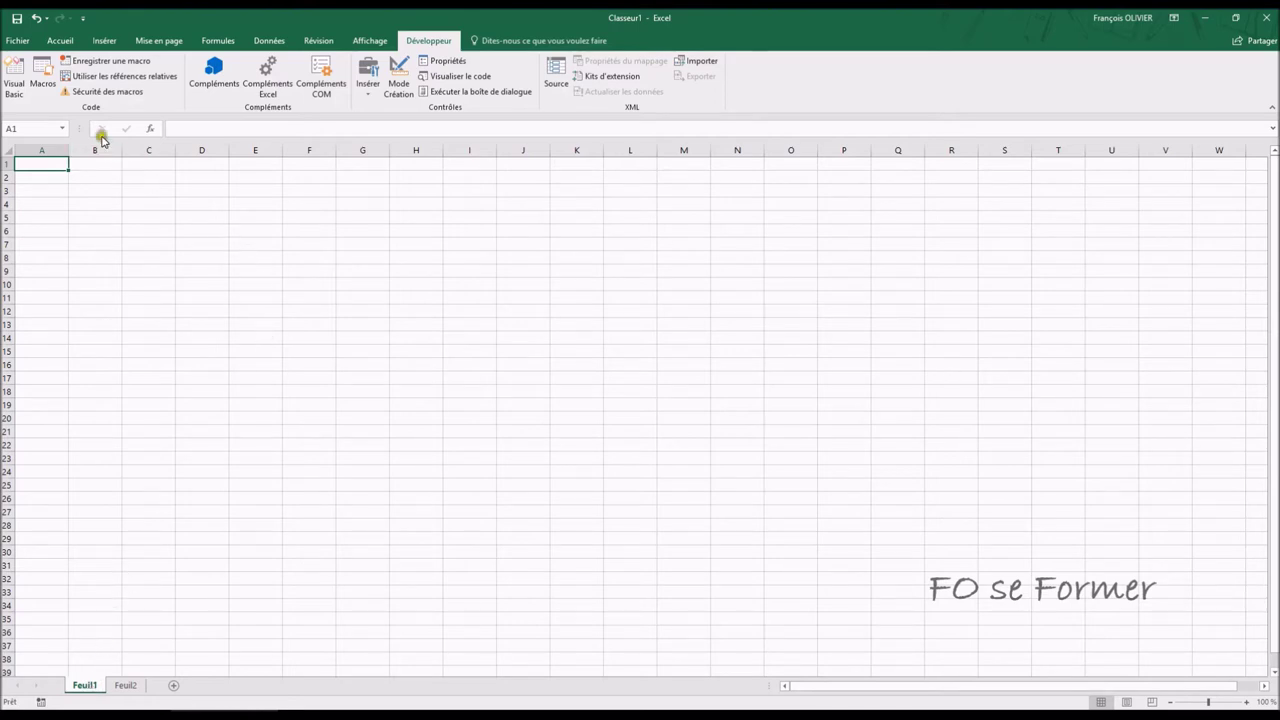
- Replace the test macro's line with sheets("Feuil2").range("A1").value = 27 and close the editor
left_click(42, 72)
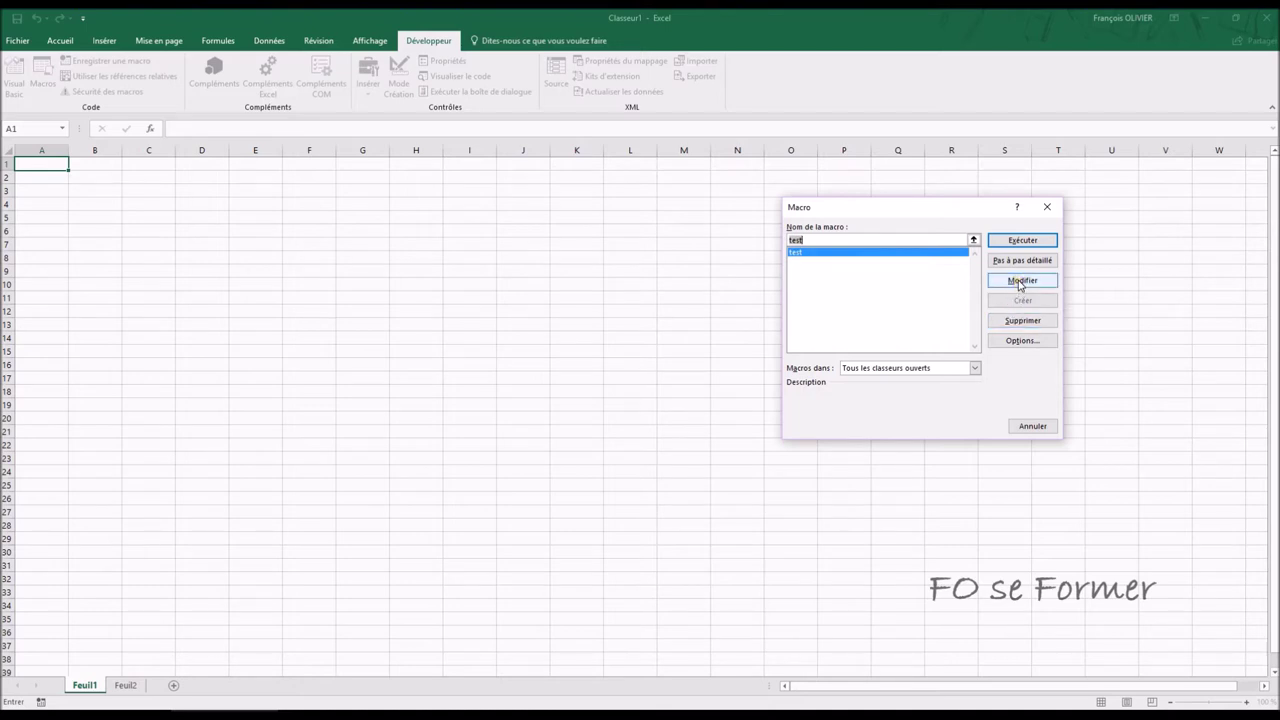
left_click(1020, 282)
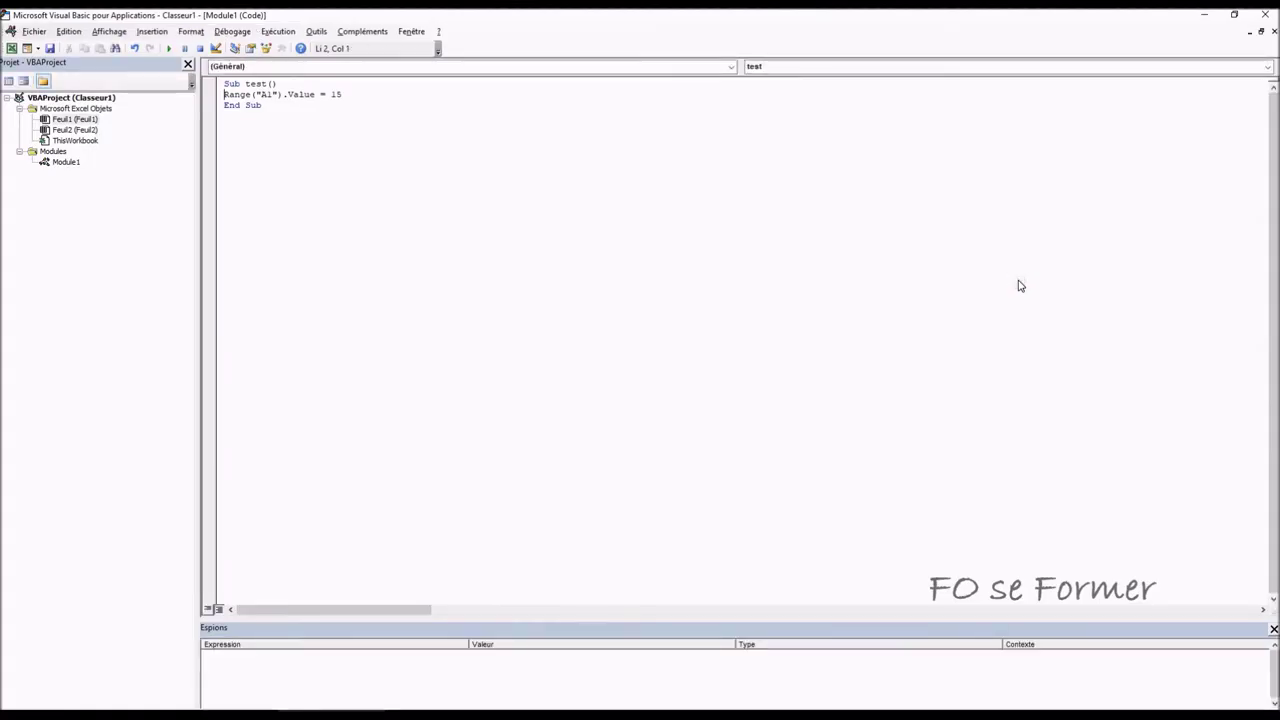
left_click_drag(360, 100, 222, 94)
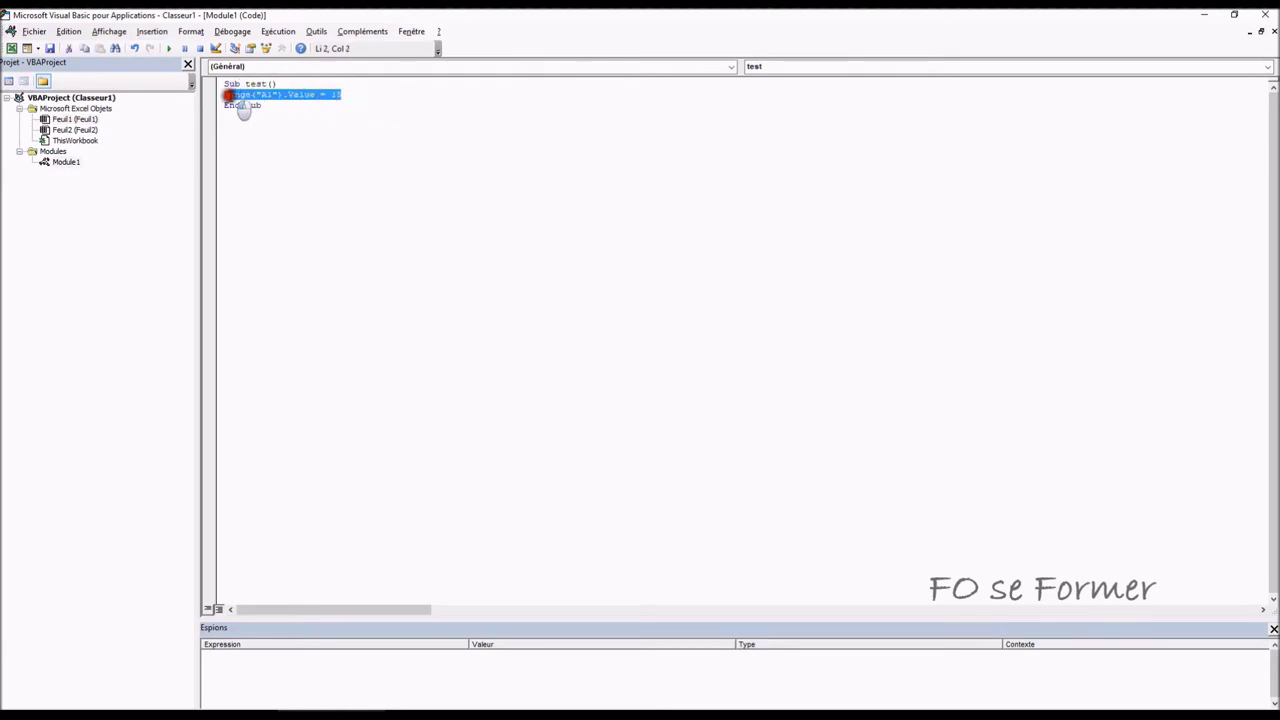
key("Delete")
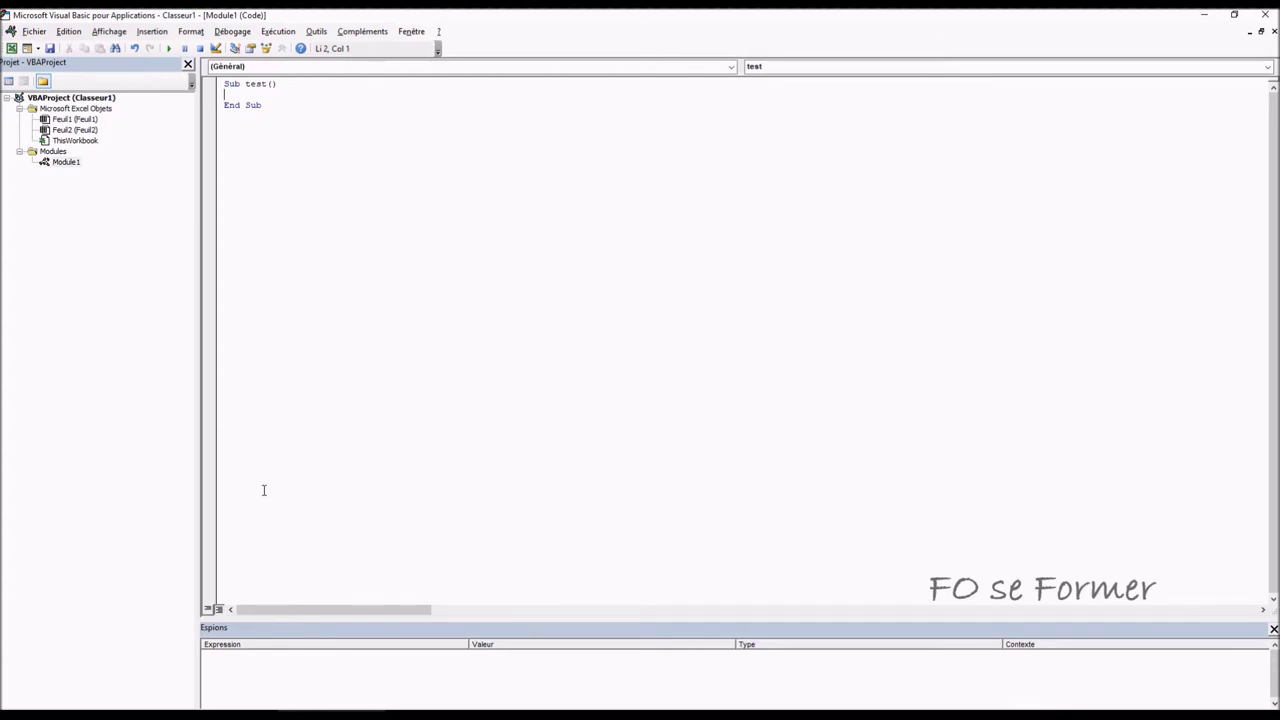
type("sheets ")
type("(\"Feuil2\"")
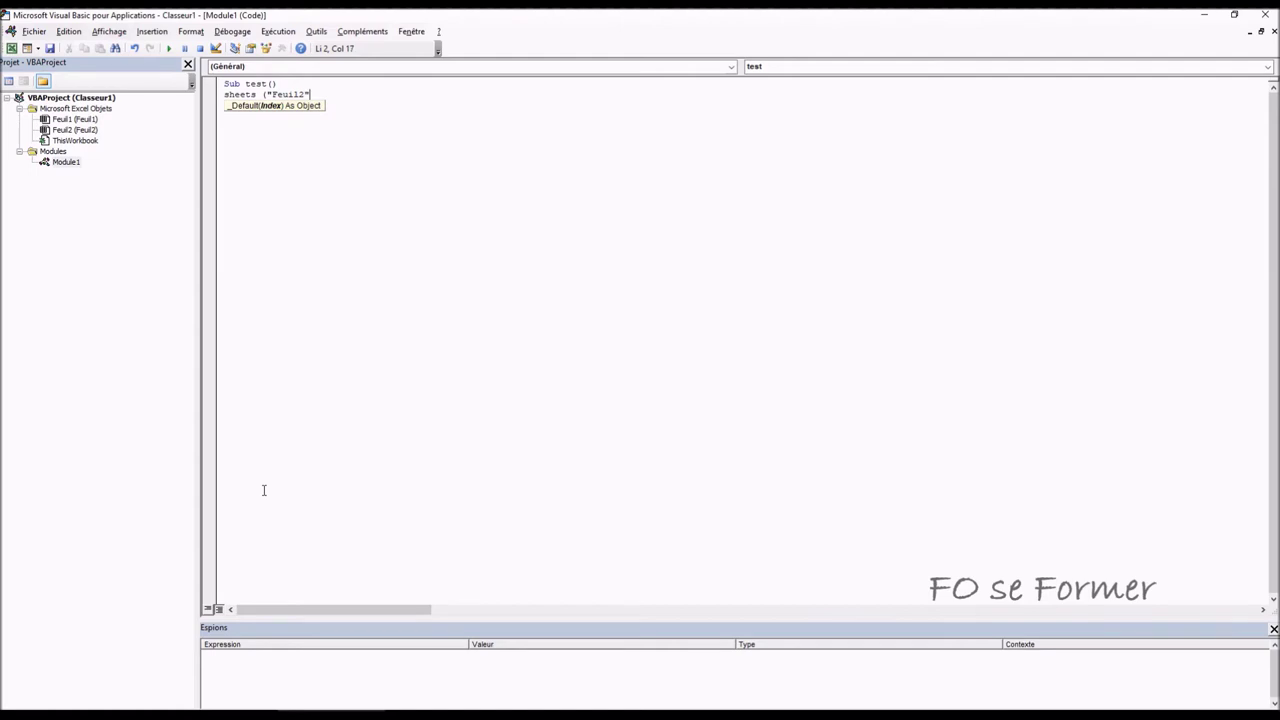
type(")")
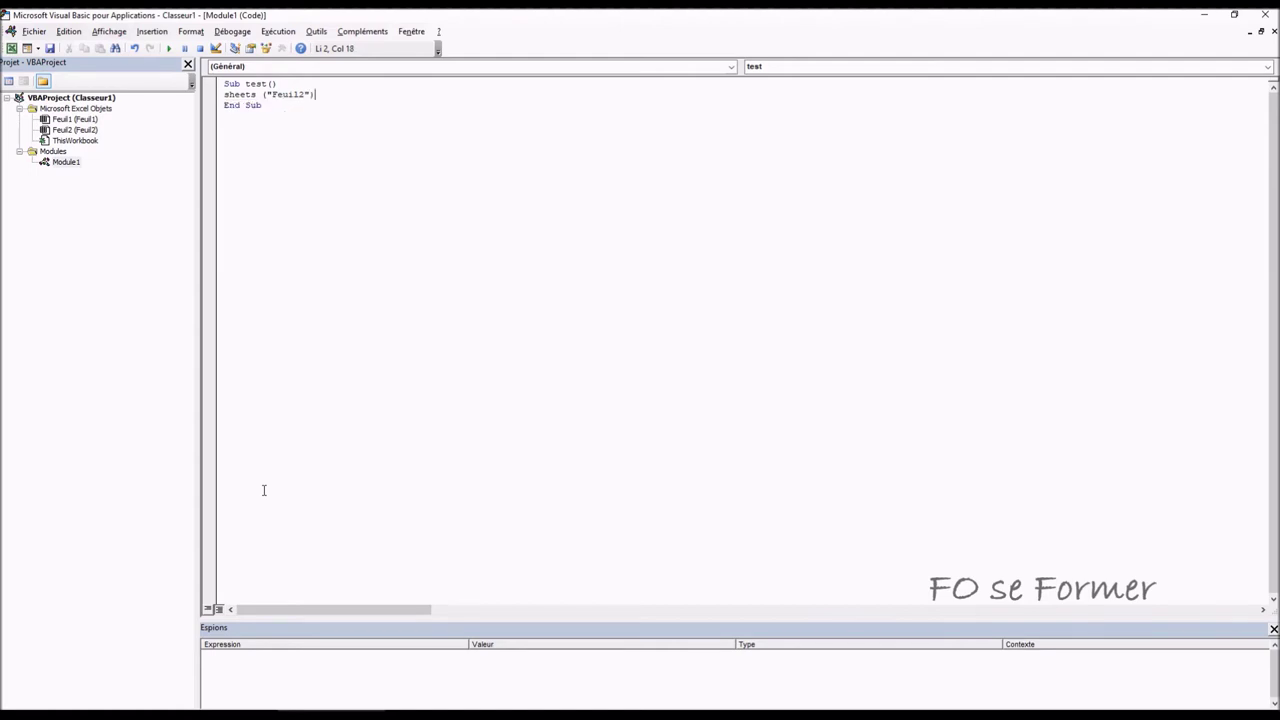
type(".range ")
type("(\"A1")
type("\"")
type(".v")
type("alue ")
type("= 2")
type("7")
left_click(1268, 20)
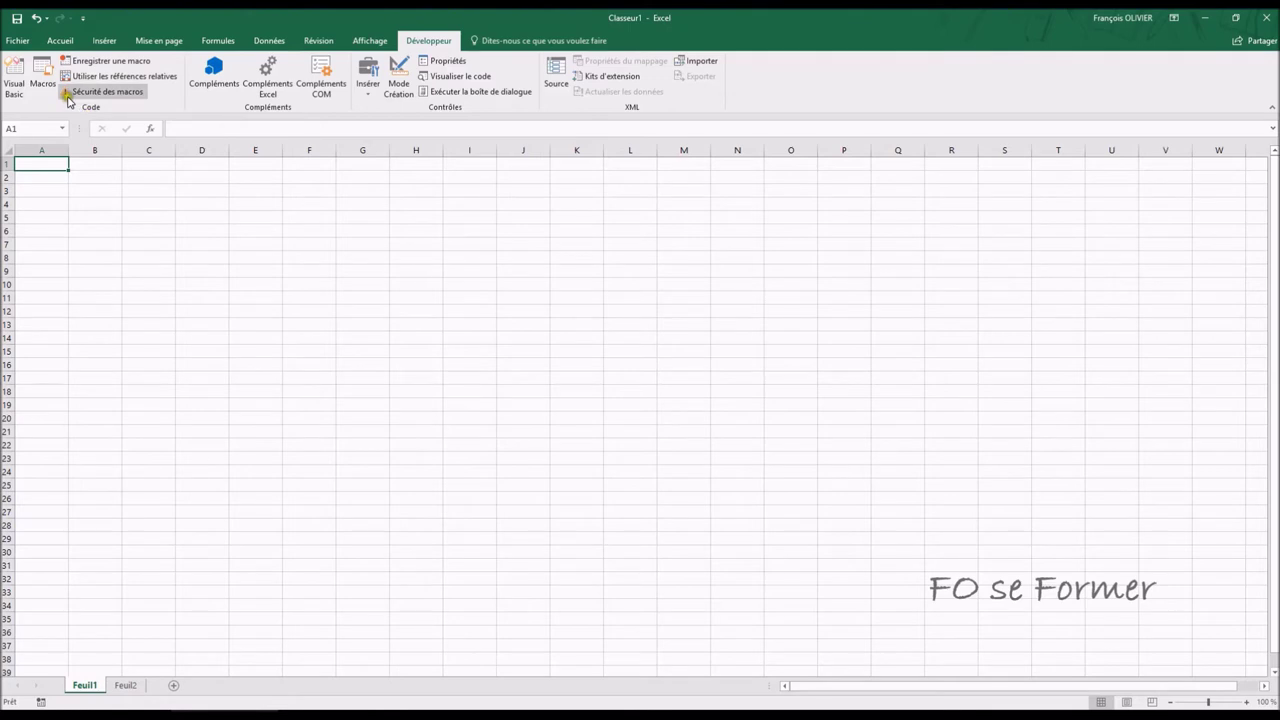
- Run the test macro, check 27 in A1 of Feuil2, clear it, and reopen Macros
left_click(42, 80)
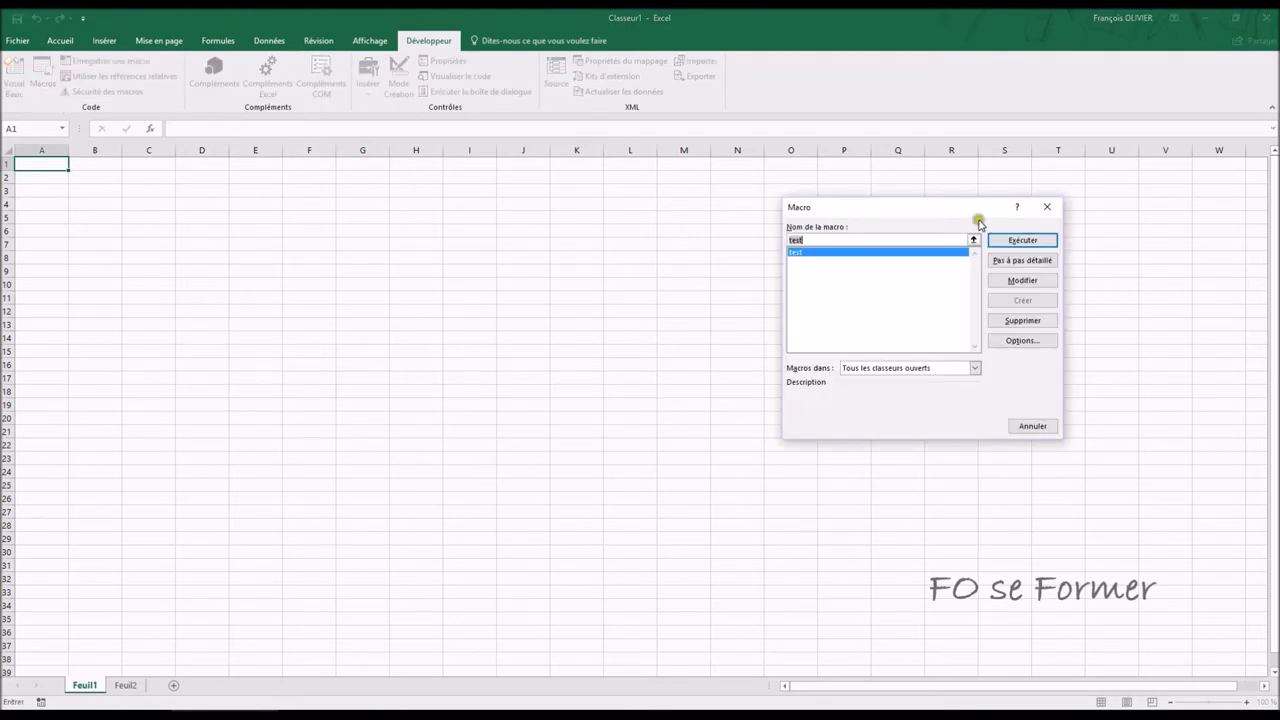
left_click(1010, 244)
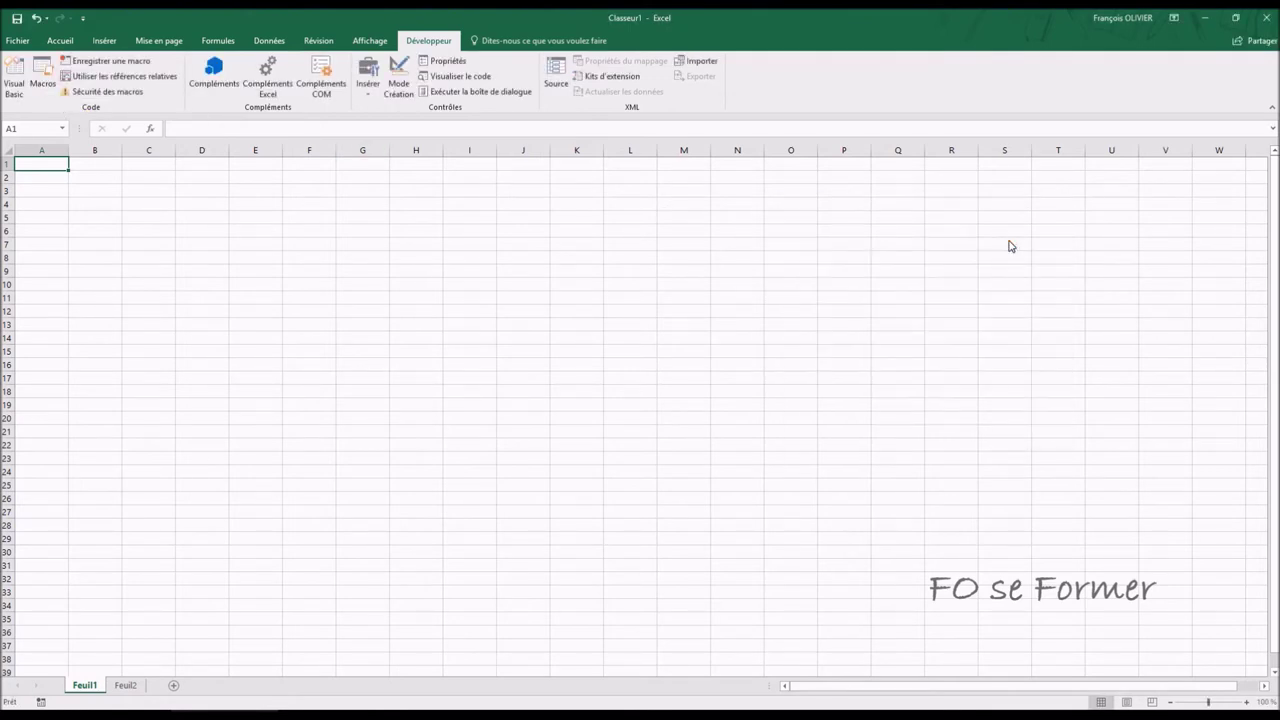
left_click(135, 684)
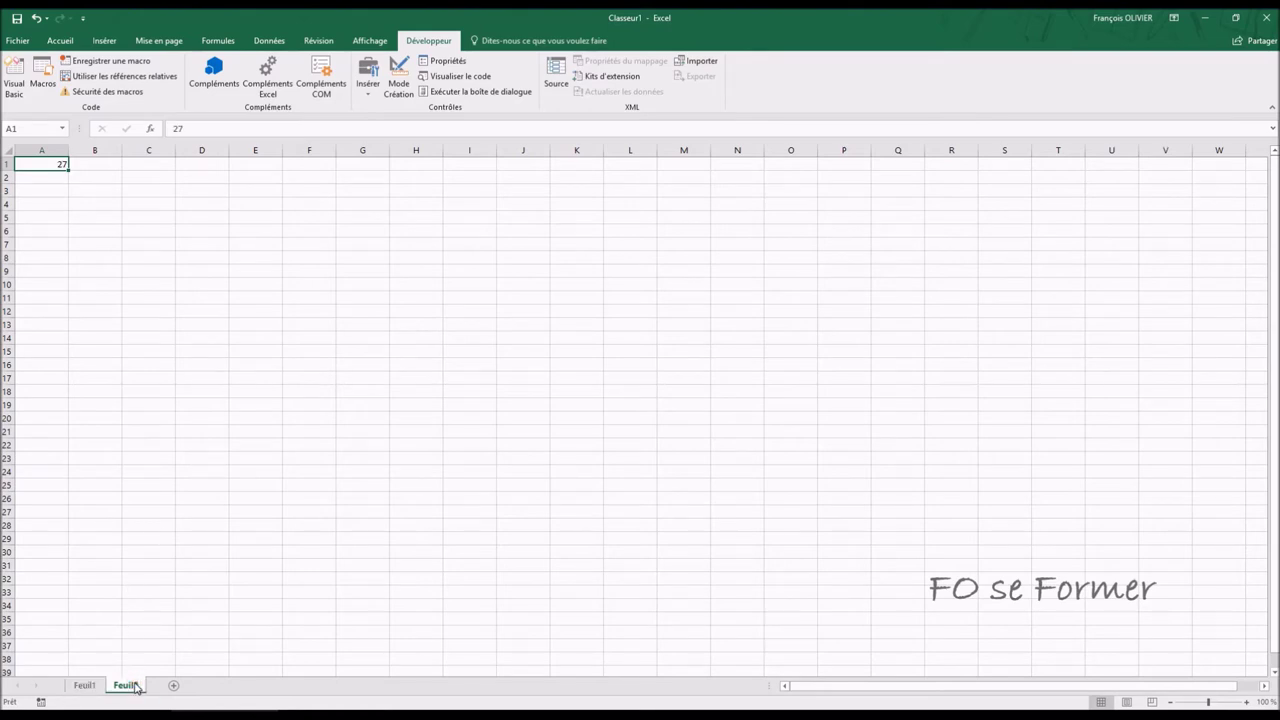
key("Delete")
left_click(42, 70)
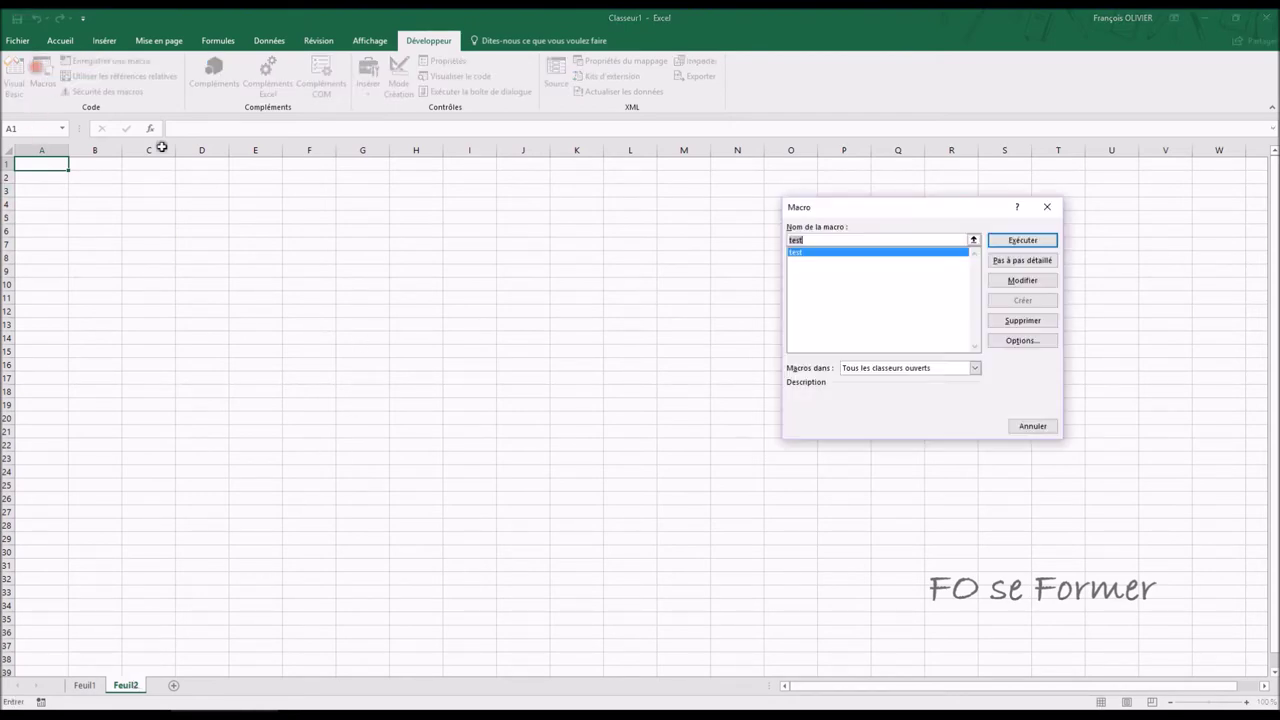
- Swap Range("A1") for cells (1,1) in the test macro, close the editor, select an empty cell
left_click(1022, 281)
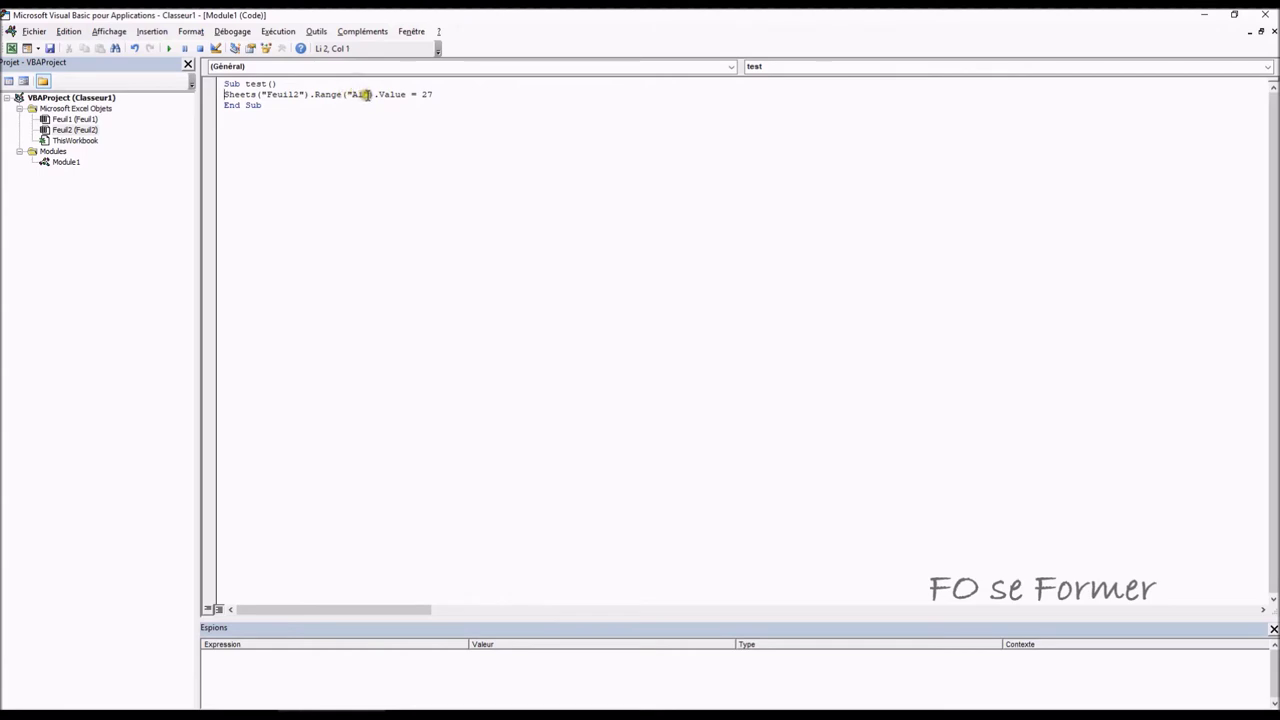
left_click(373, 94)
key("BackSpace")
key("BackSpace")
key("BackSpace")
key("BackSpace")
key("BackSpace")
key("BackSpace")
key("BackSpace")
key("BackSpace")
key("BackSpace")
key("BackSpace")
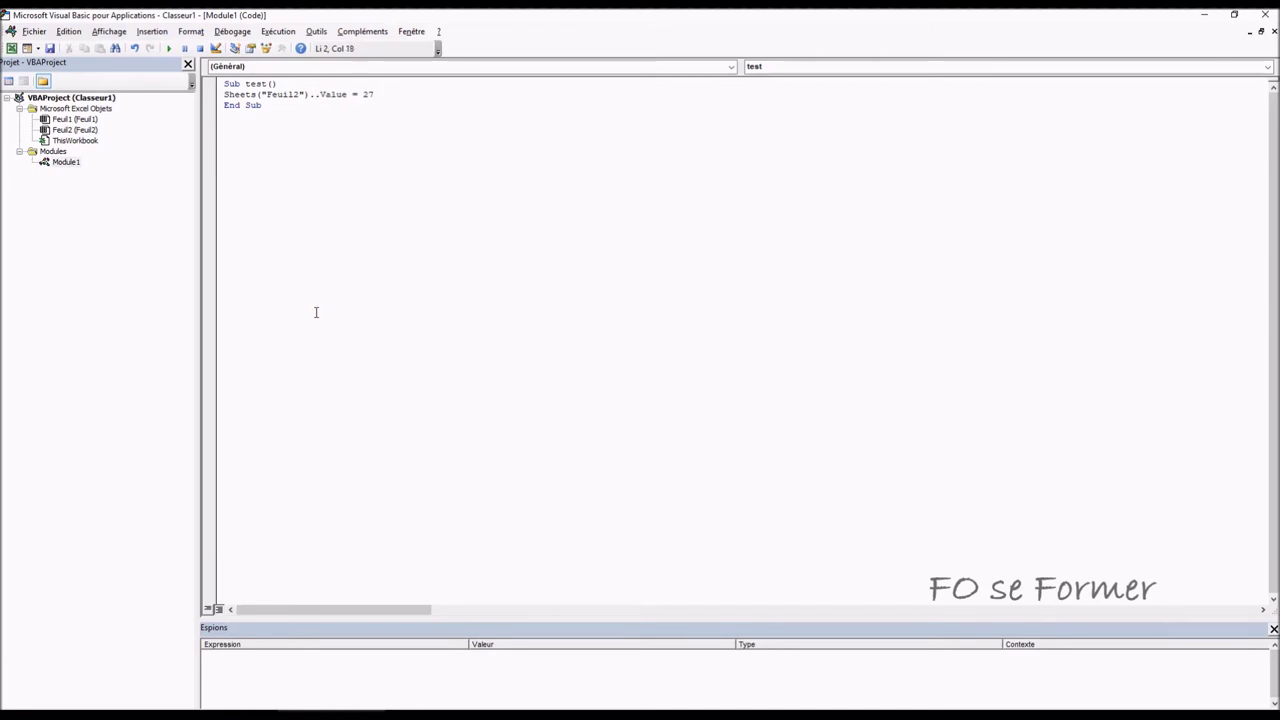
type("cells")
type(" (1,1")
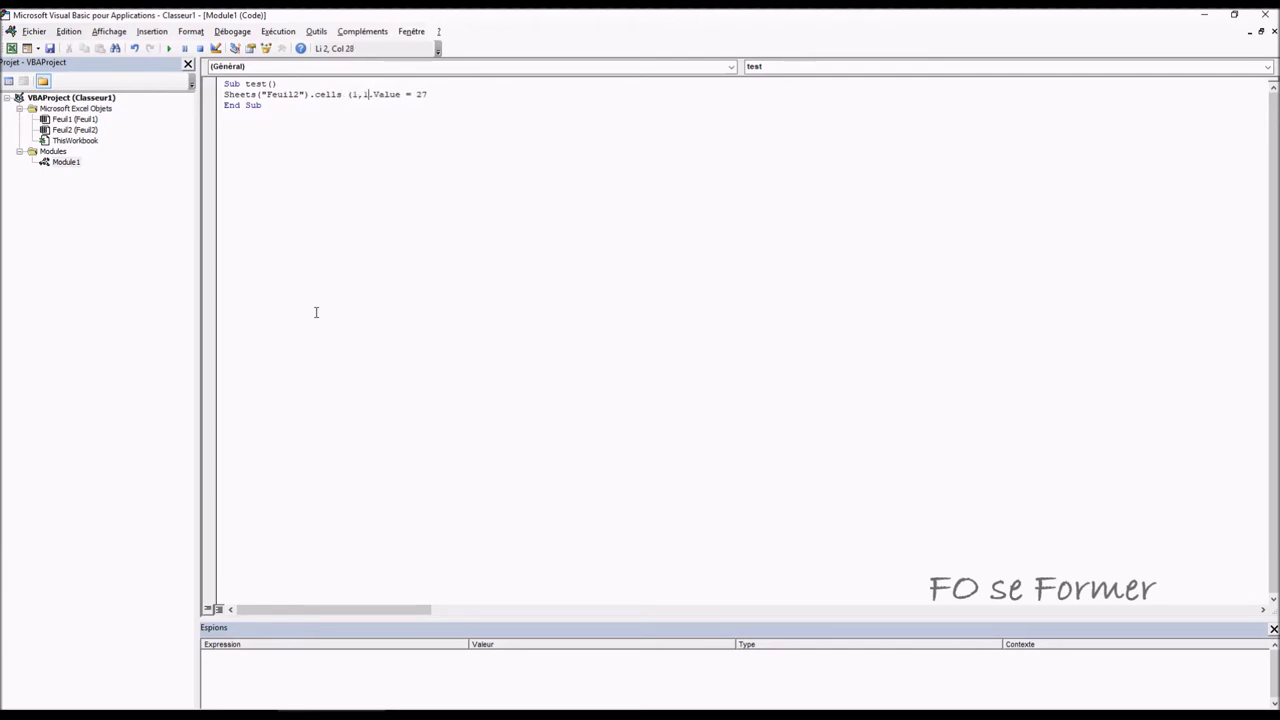
type(")")
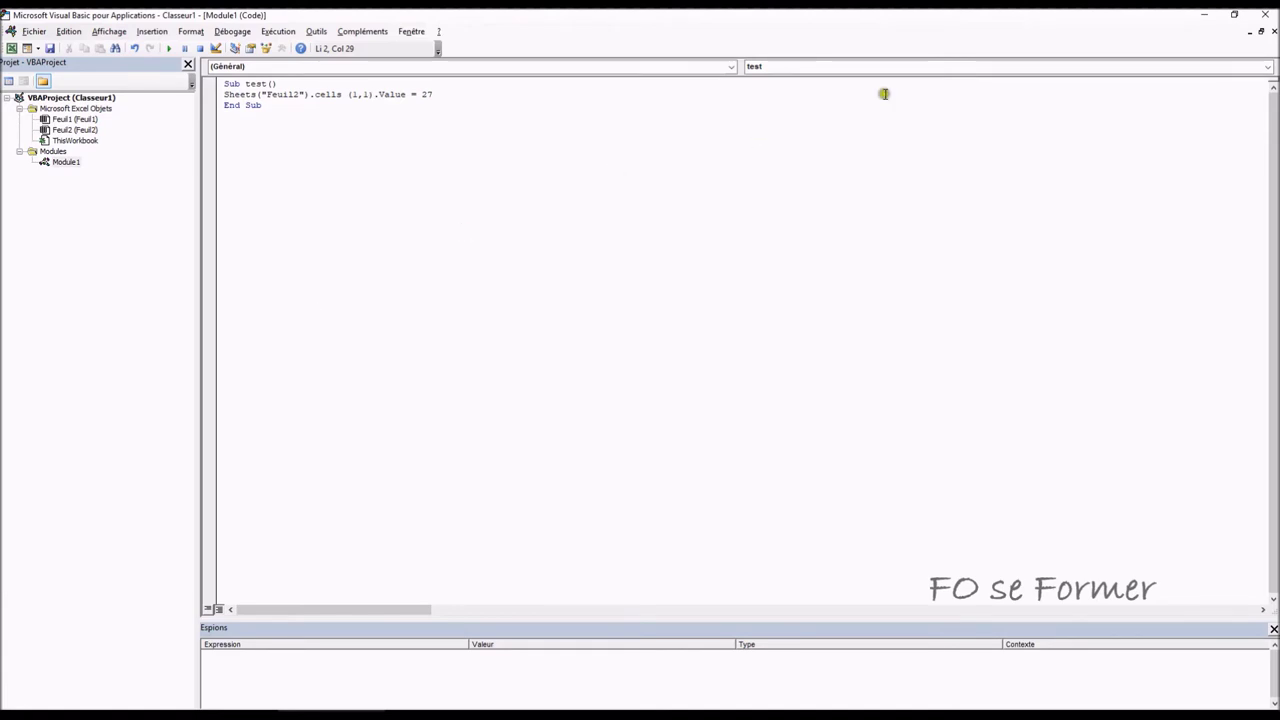
left_click(1265, 13)
left_click(768, 285)
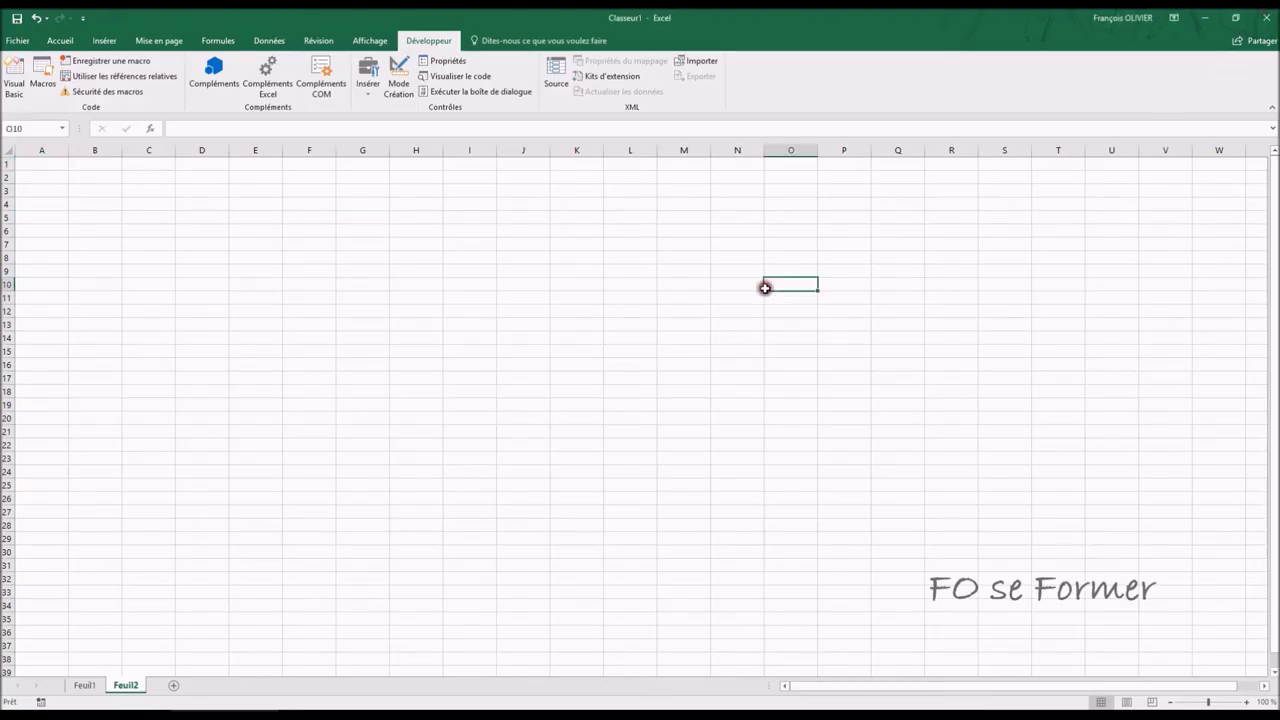
- Run the cells (1,1) version of test and select A1 holding 27
left_click(42, 70)
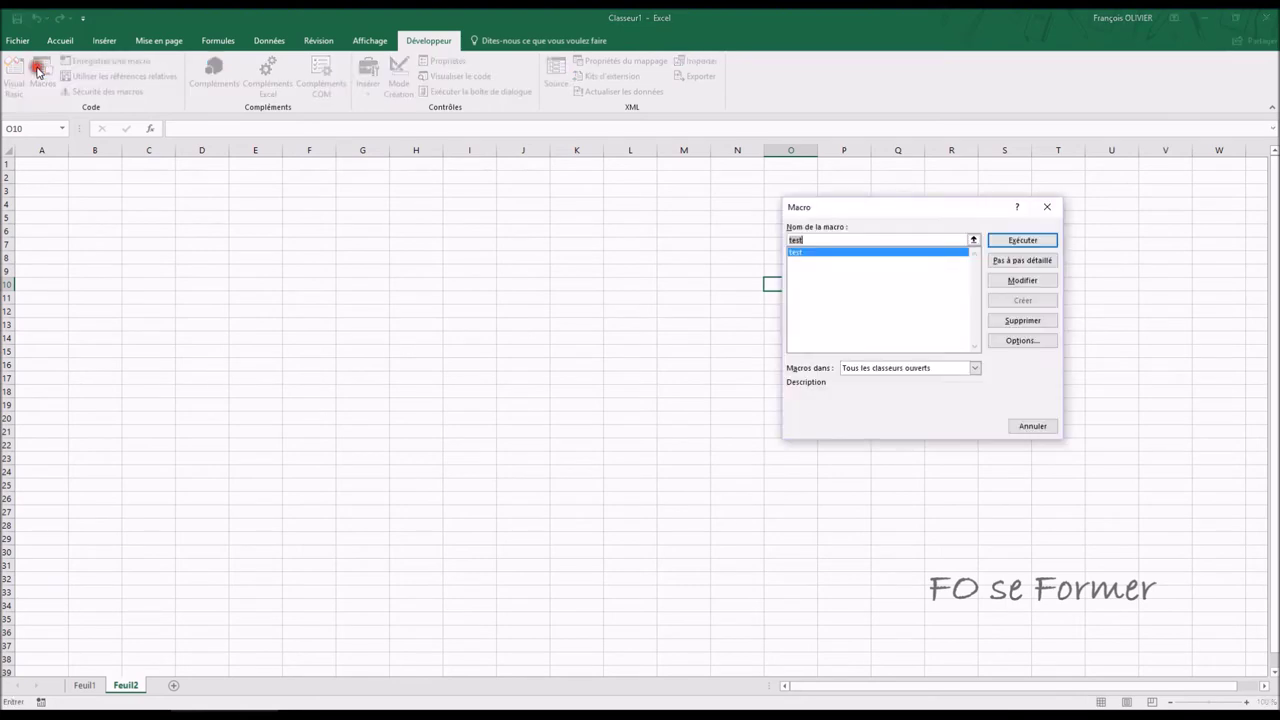
left_click(1024, 247)
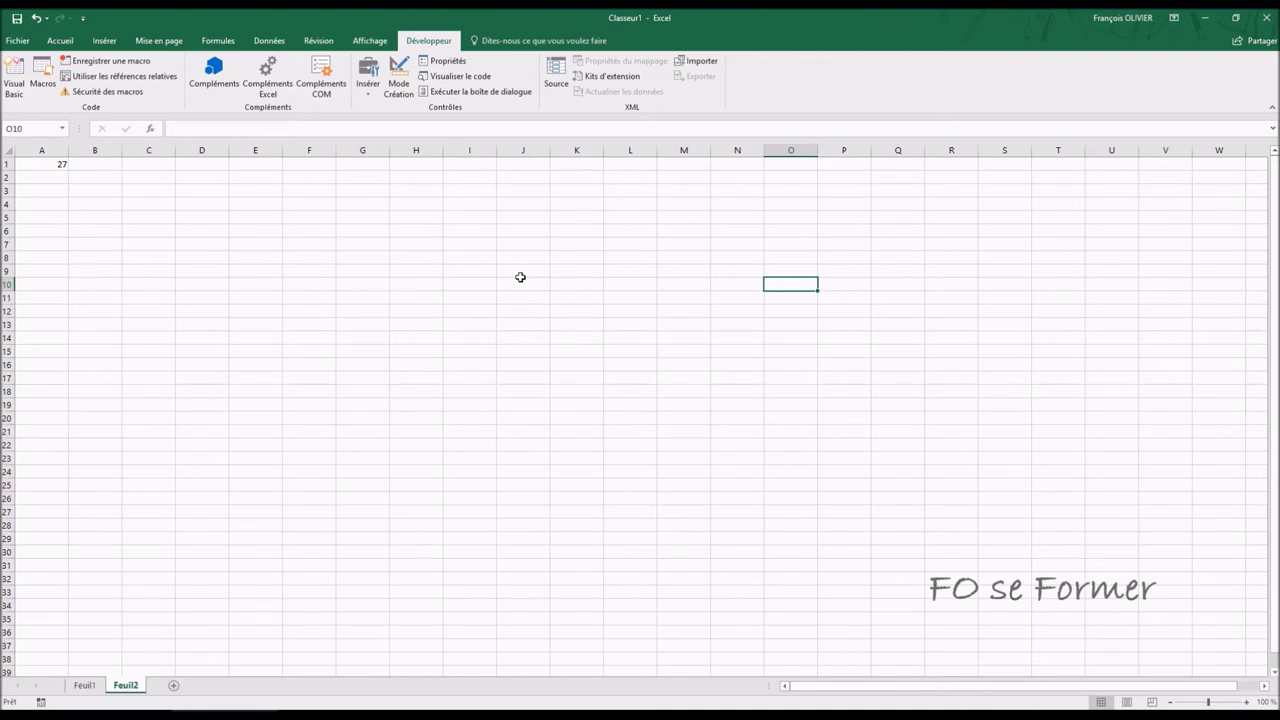
left_click(48, 160)
- Clear the 27 from A1 and delete the Feuil2 sheet
key("Delete")
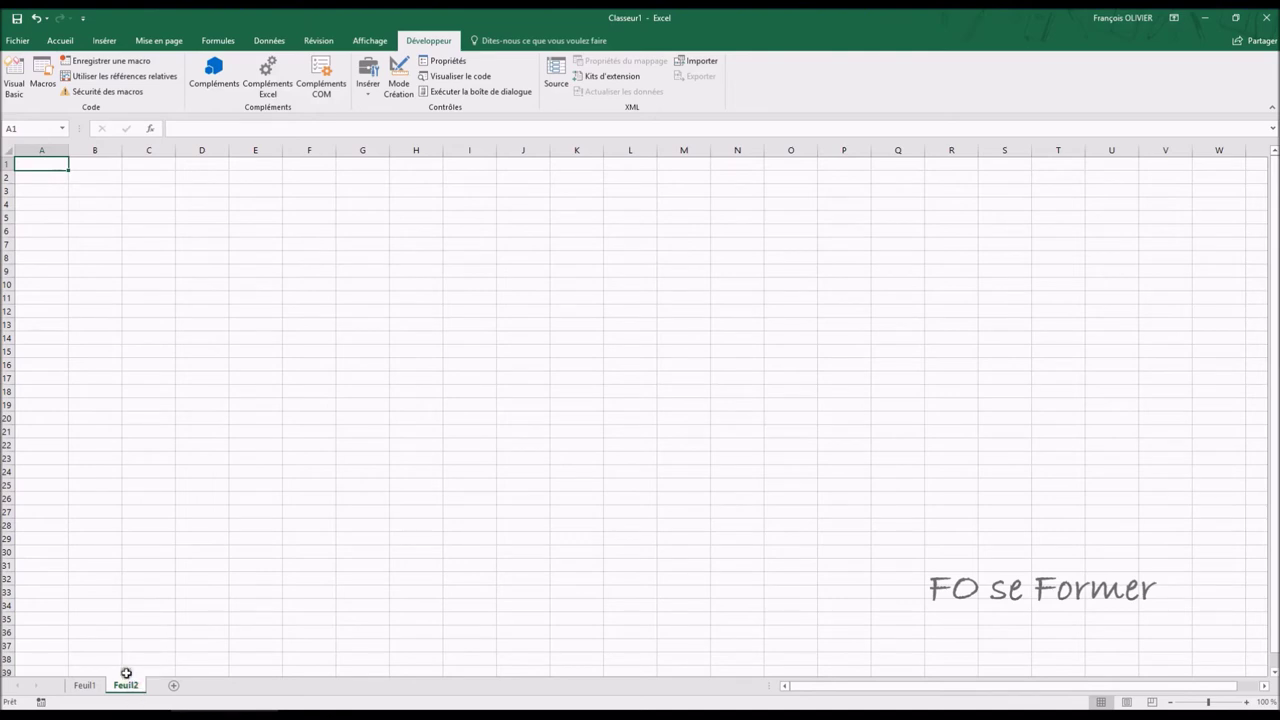
right_click(122, 684)
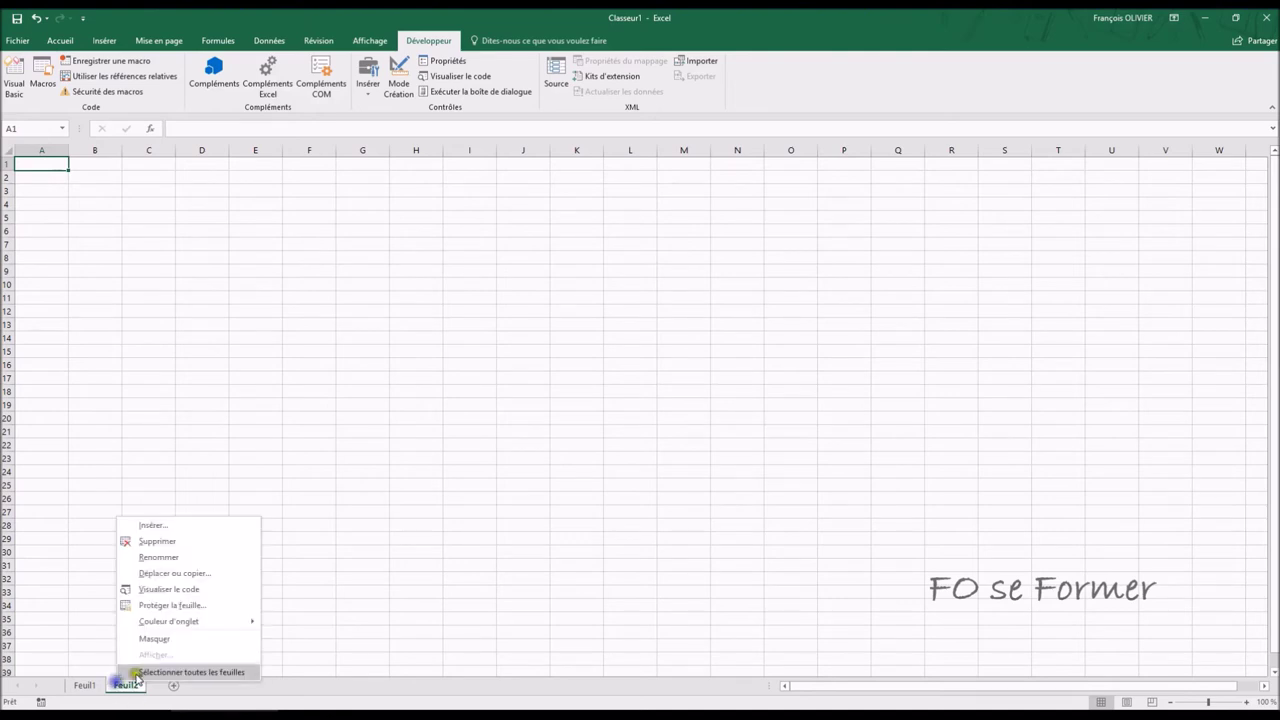
left_click(172, 550)
left_click(630, 404)
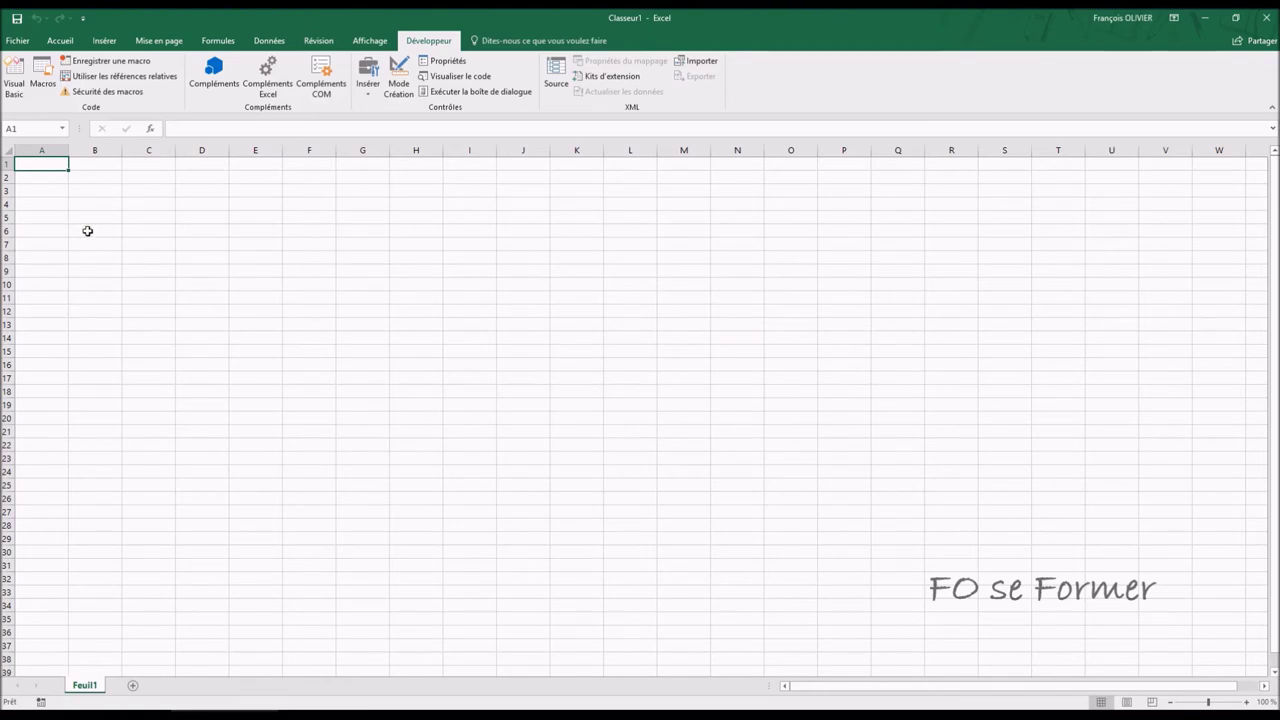
- Enter the header Clou in A1 and an x in A2
type("CL")
key("BackSpace")
type("lou")
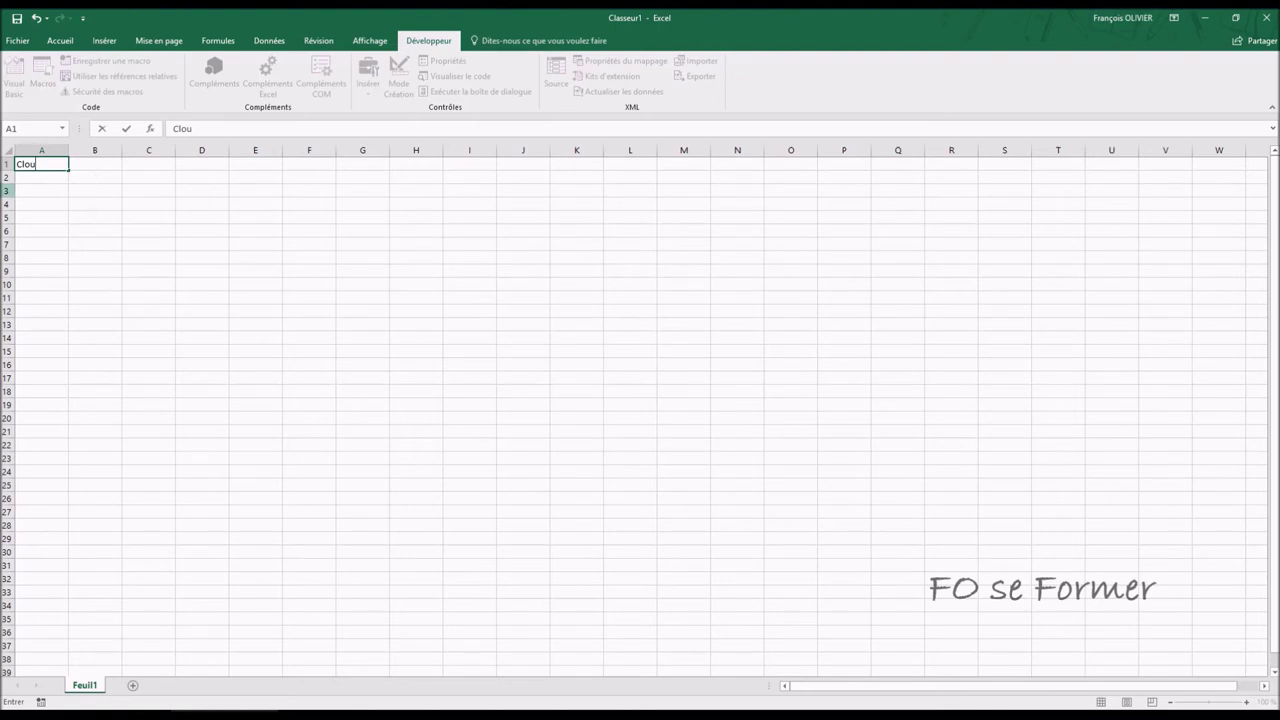
left_click(43, 174)
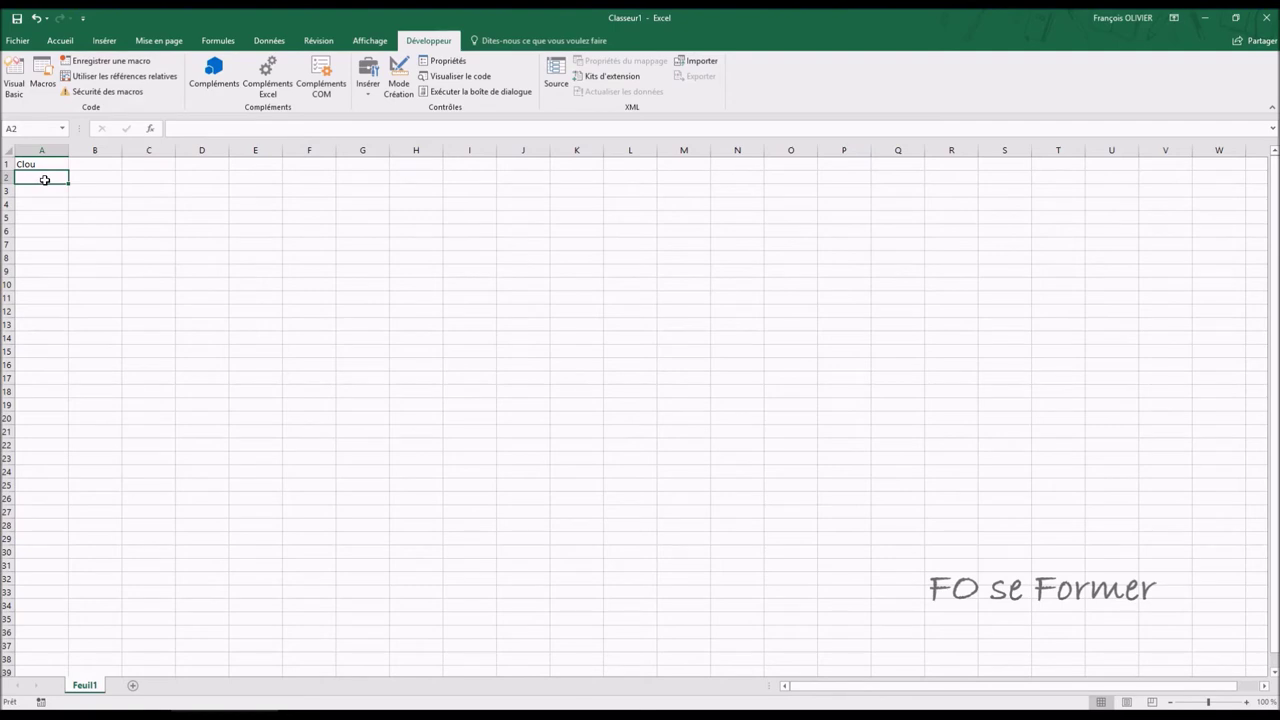
type("x")
key("Return")
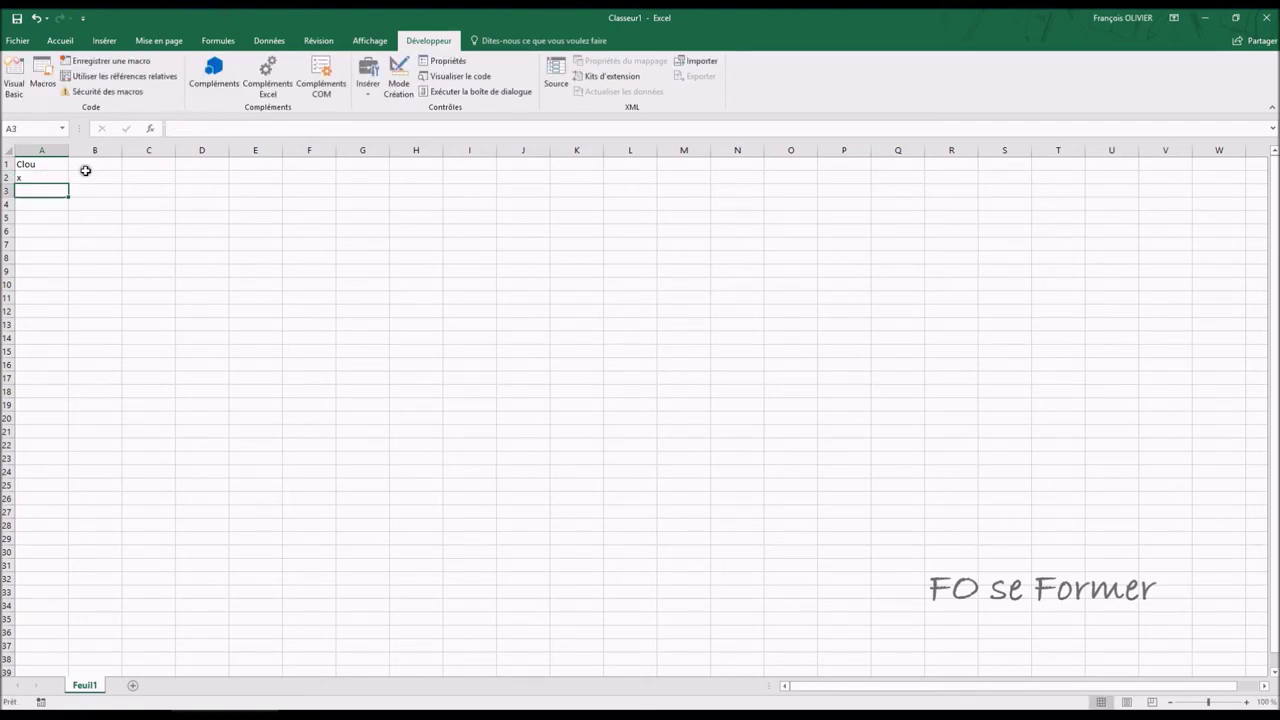
- Centre the x in A2 and fill it down to A10
left_click(35, 177)
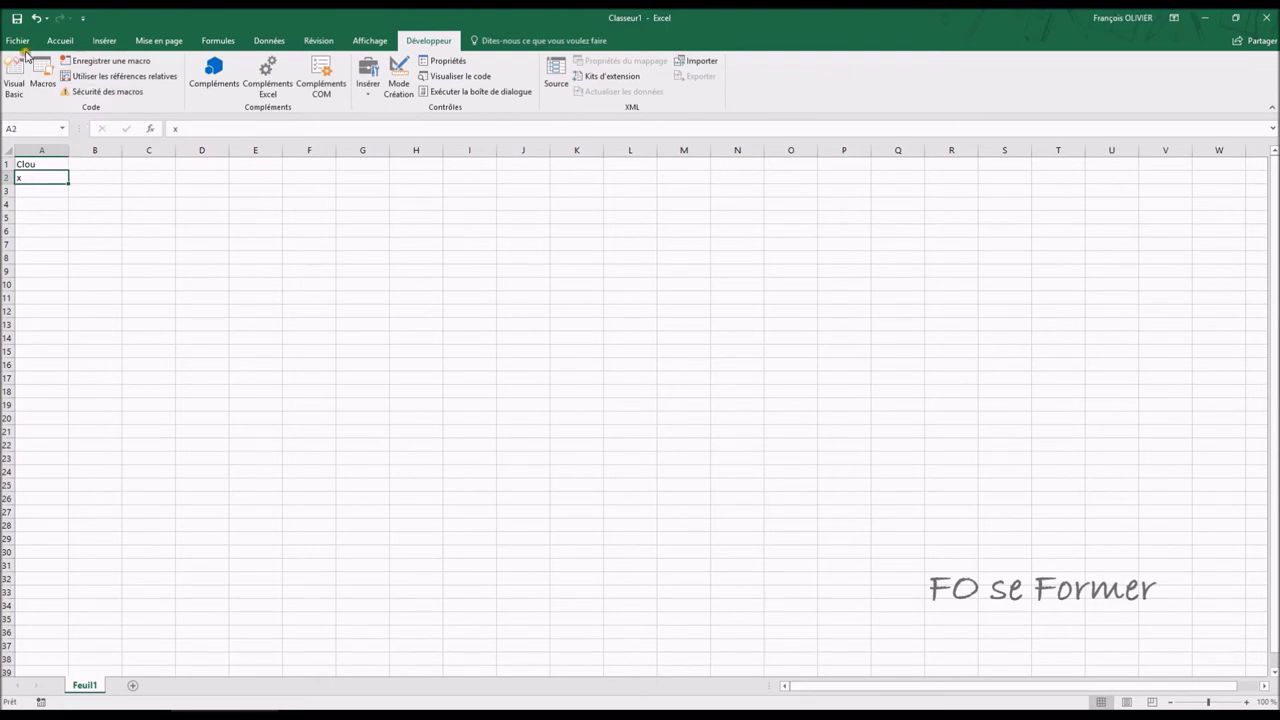
left_click(57, 40)
left_click(311, 88)
left_click_drag(69, 180, 60, 293)
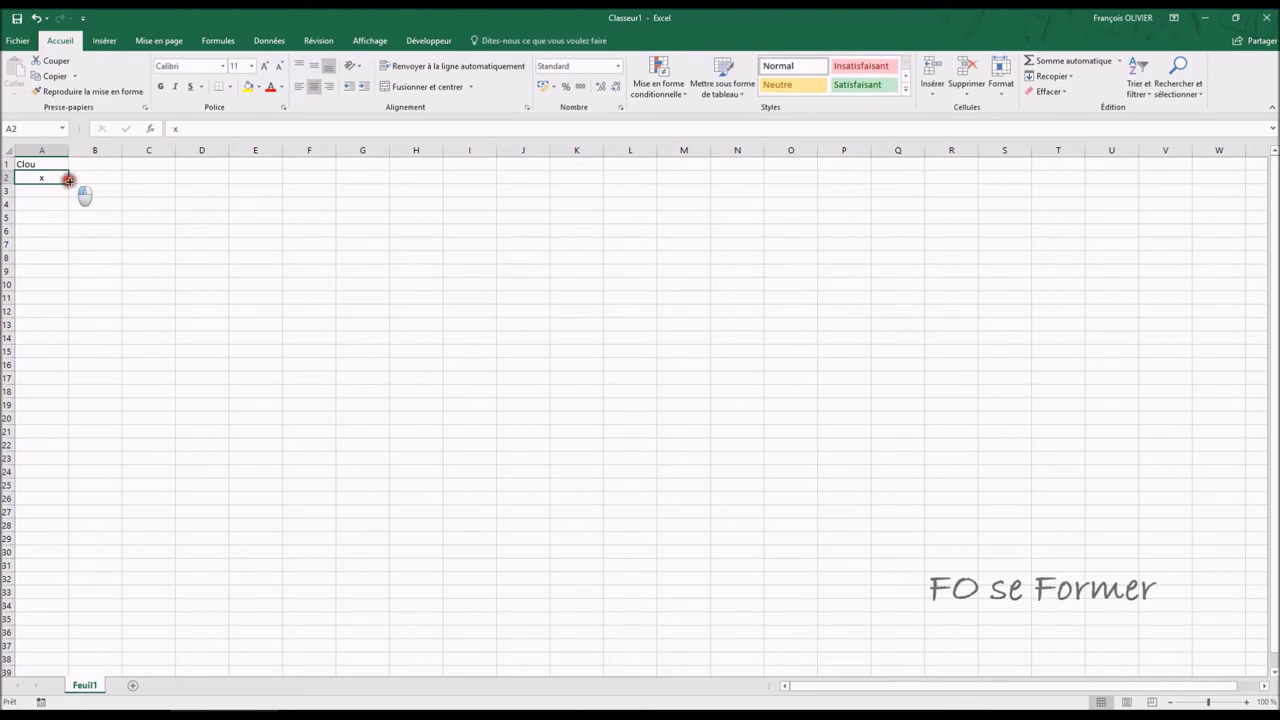
left_click(146, 203)
- Make the Clou header in A1 bold and centred
left_click(56, 164)
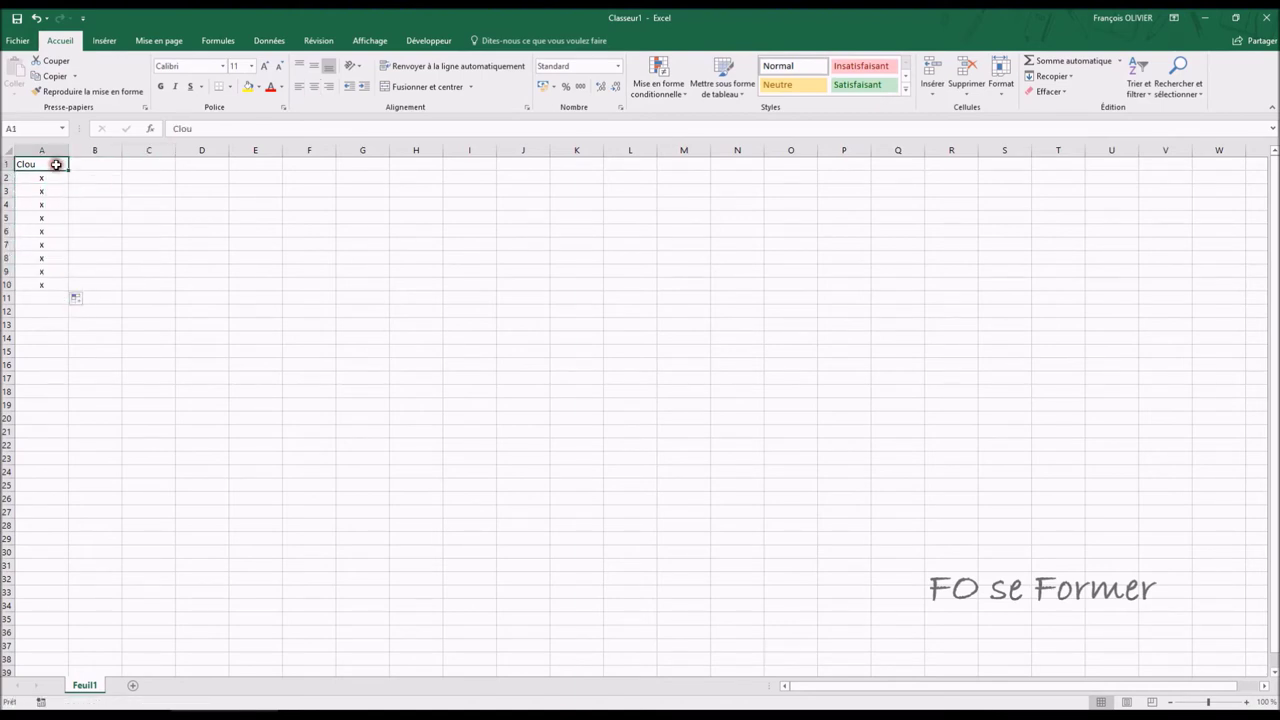
left_click(161, 90)
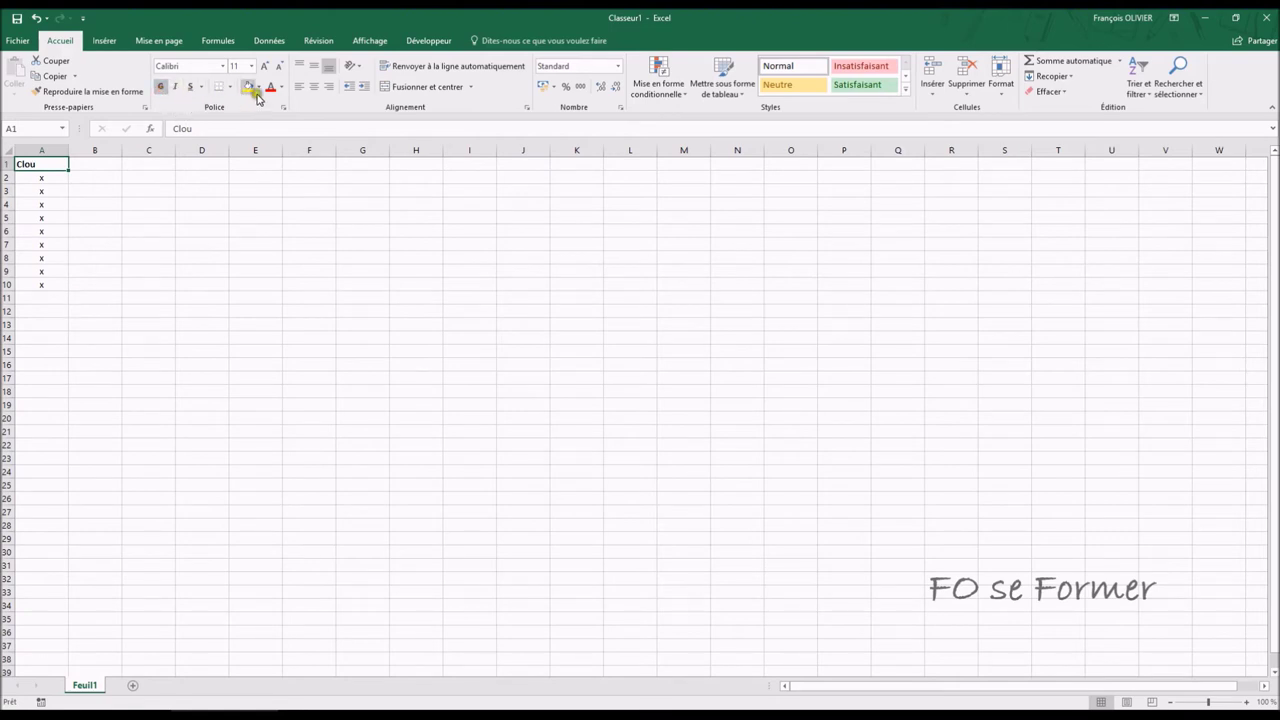
left_click(314, 86)
left_click(284, 257)
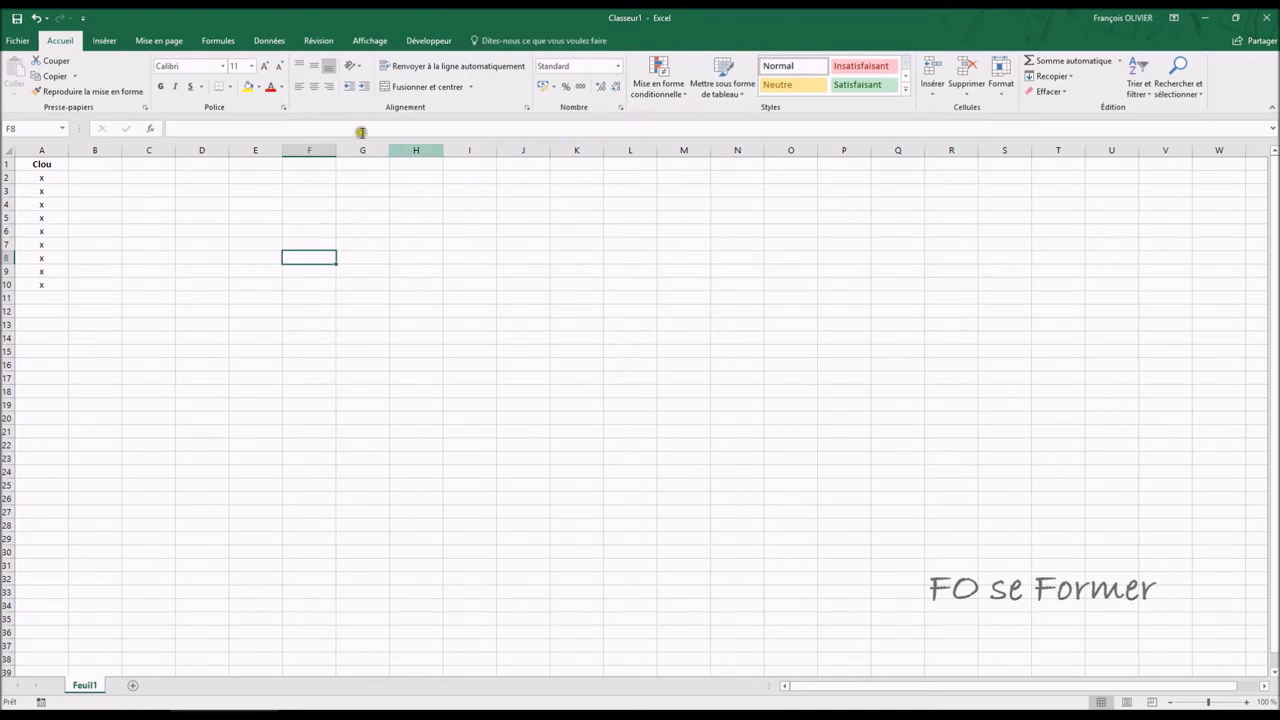
left_click(427, 47)
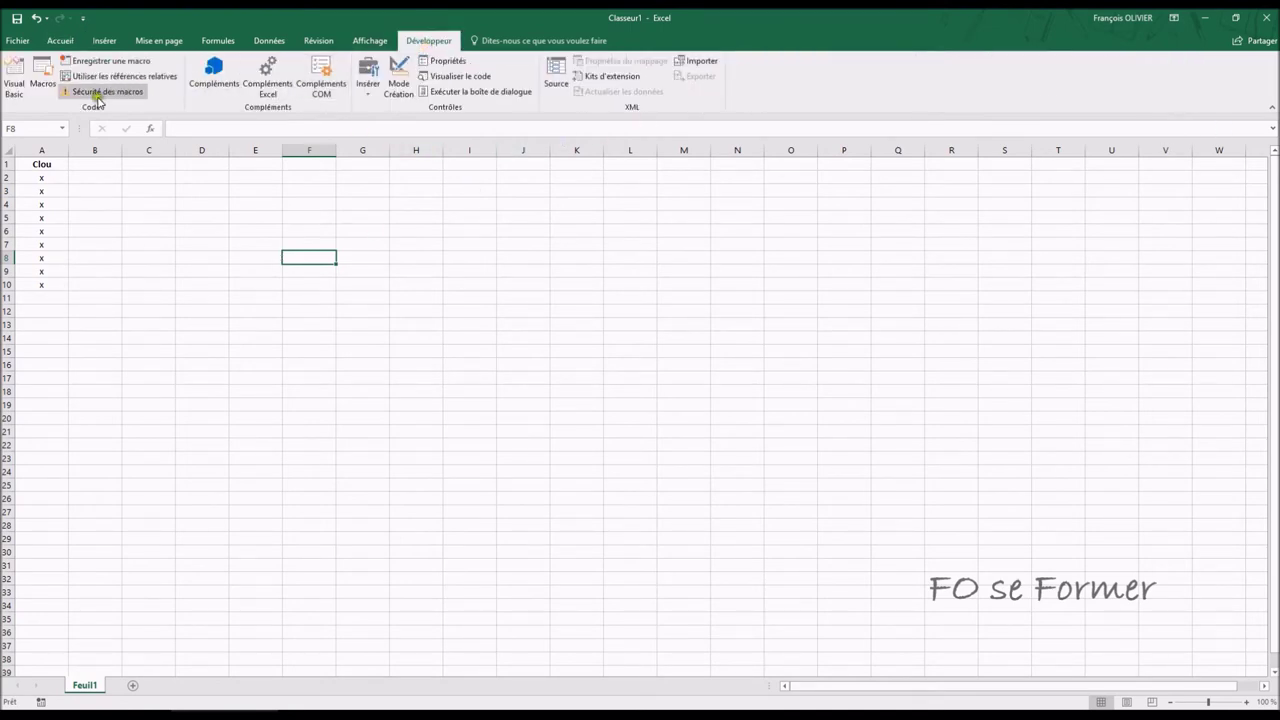
- Delete the old test macro from the Macros list
left_click(32, 75)
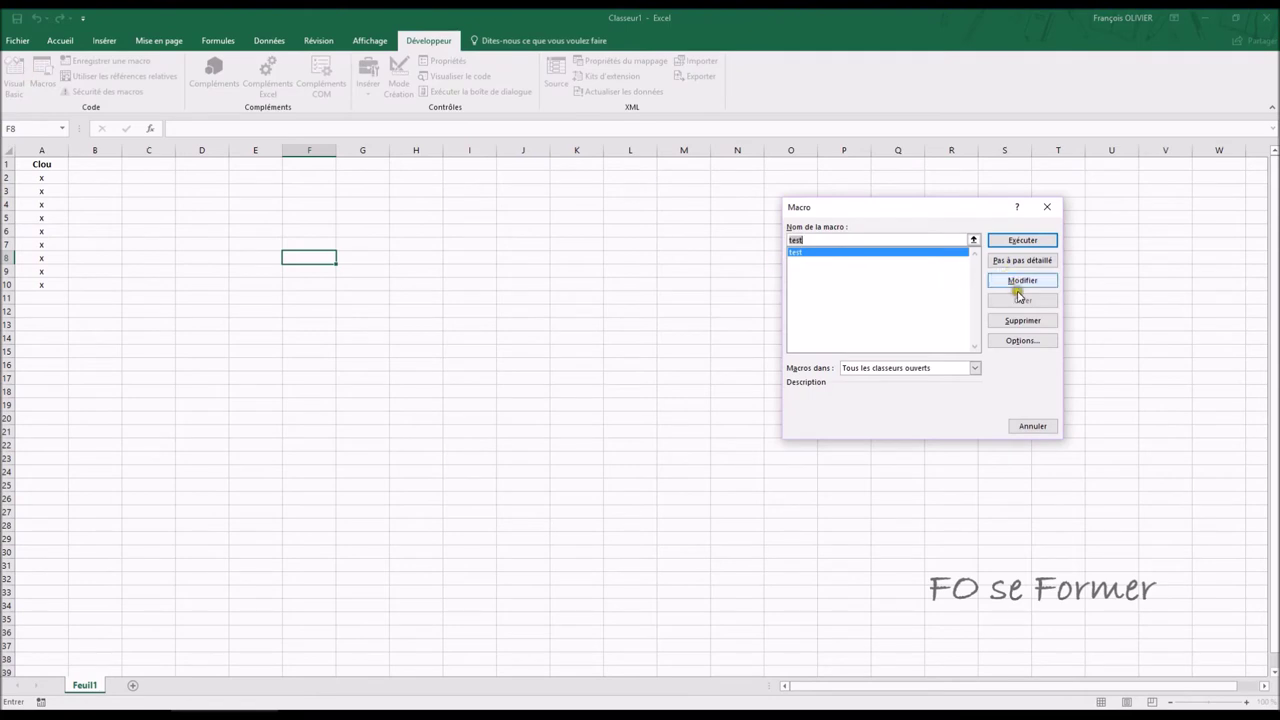
left_click(1015, 329)
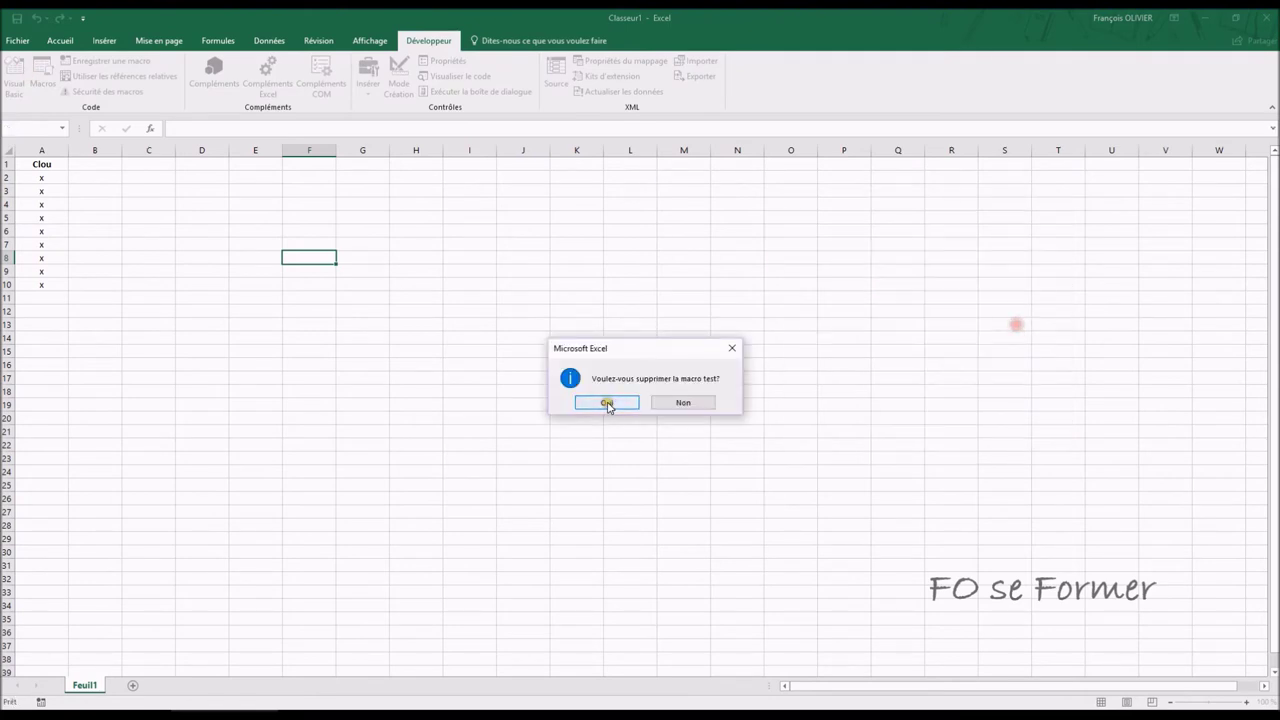
left_click(597, 402)
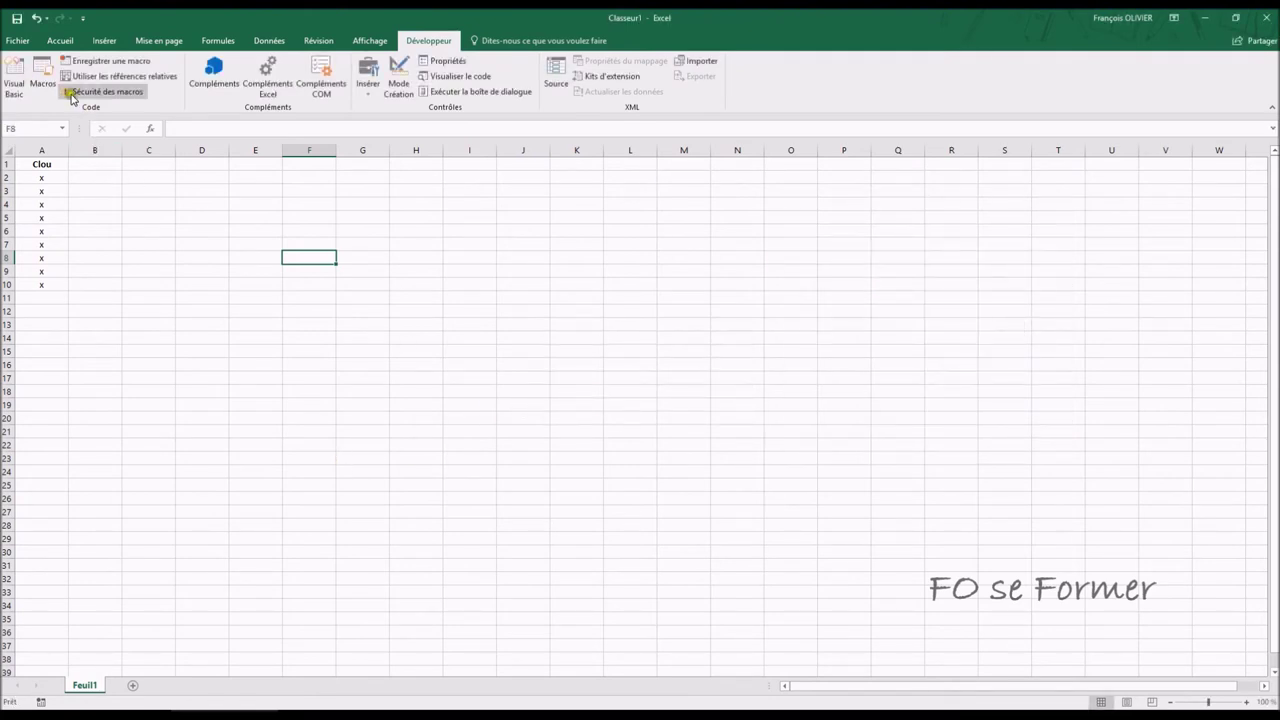
- Create the CompterClou macro and start it with dim clou as long
left_click(38, 70)
left_click(947, 242)
type("CompterClou")
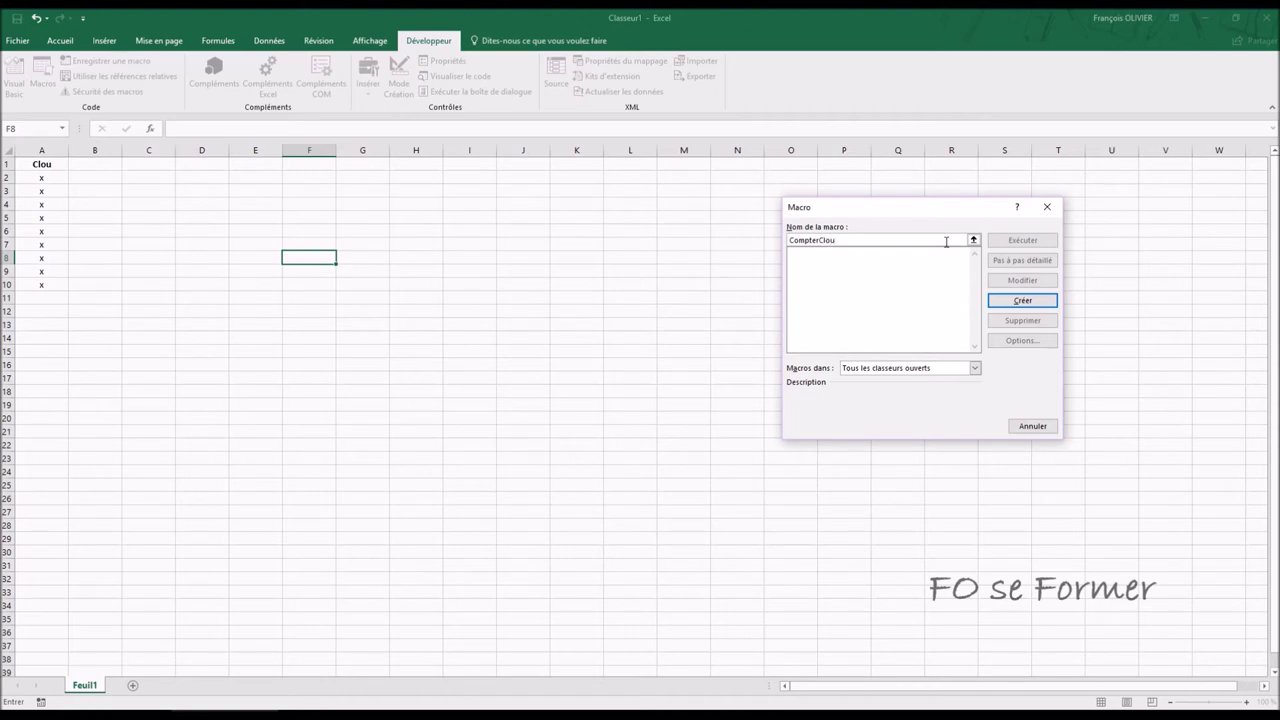
left_click(1047, 300)
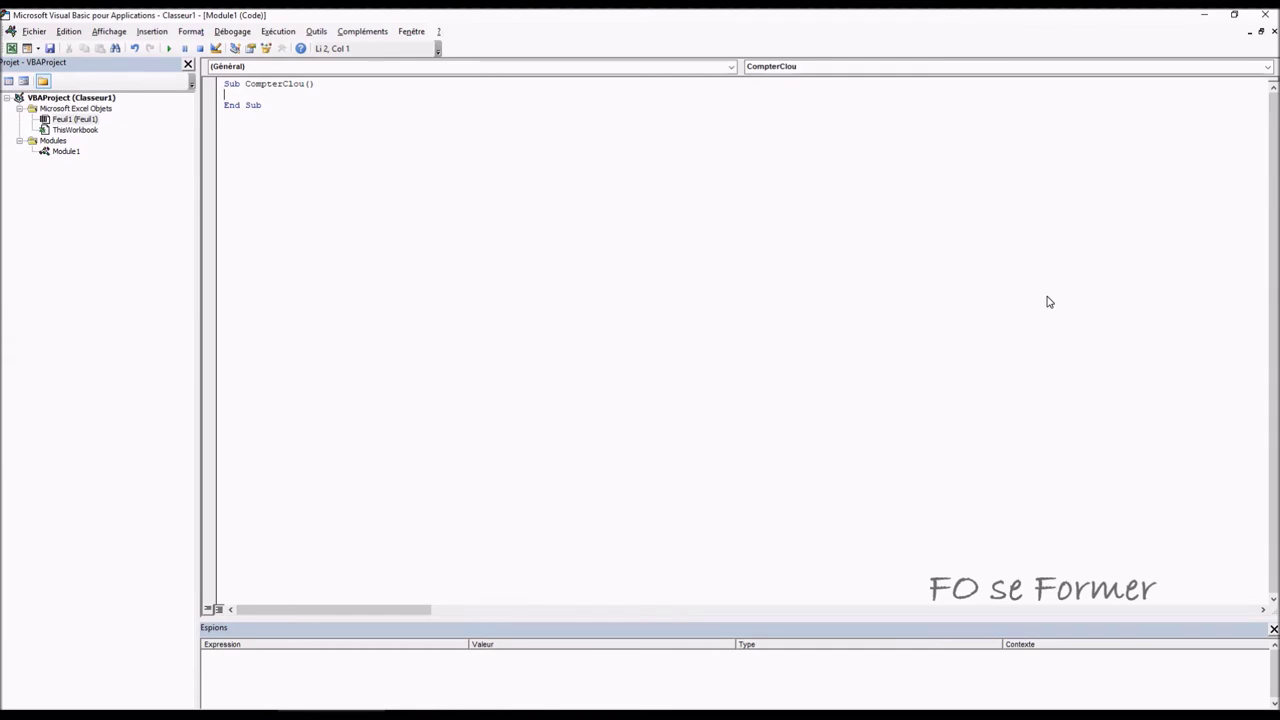
type("dim ")
type("clou")
type(" as lon")
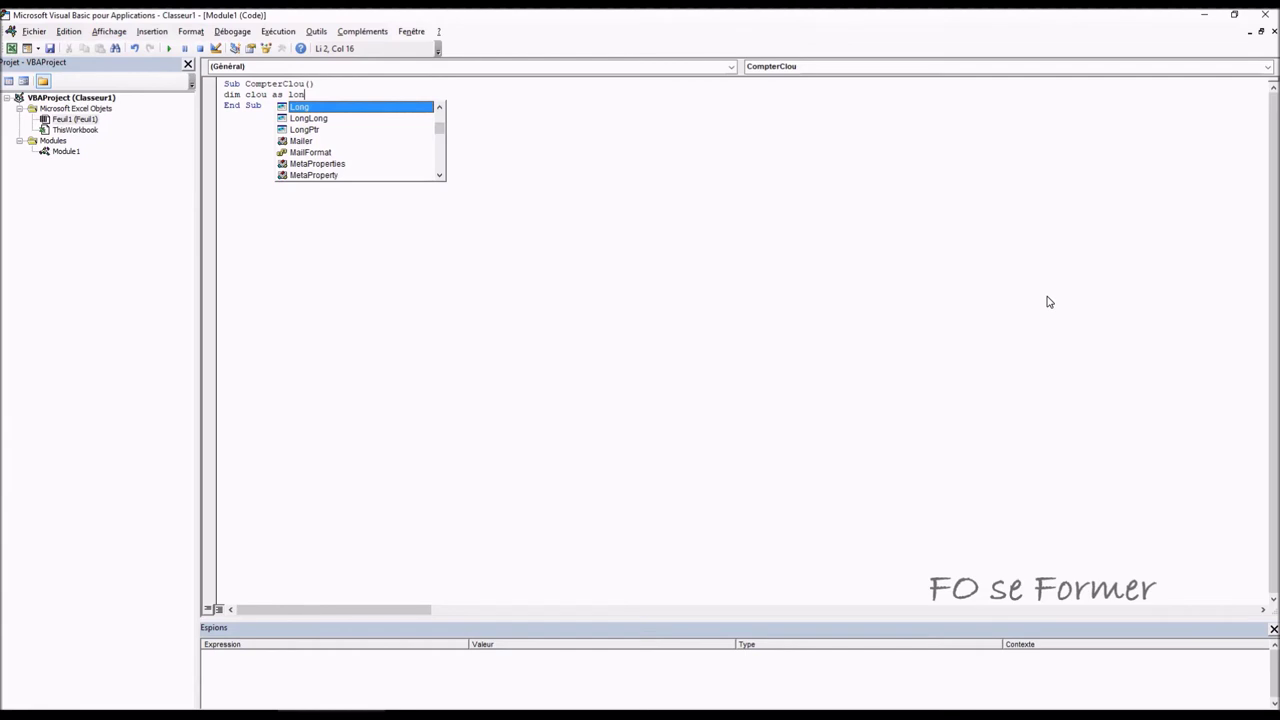
type("g")
- Finish Dim clou As Long, add Dim Ligne As Long, a blank line, then Ligne = 1
key("Return")
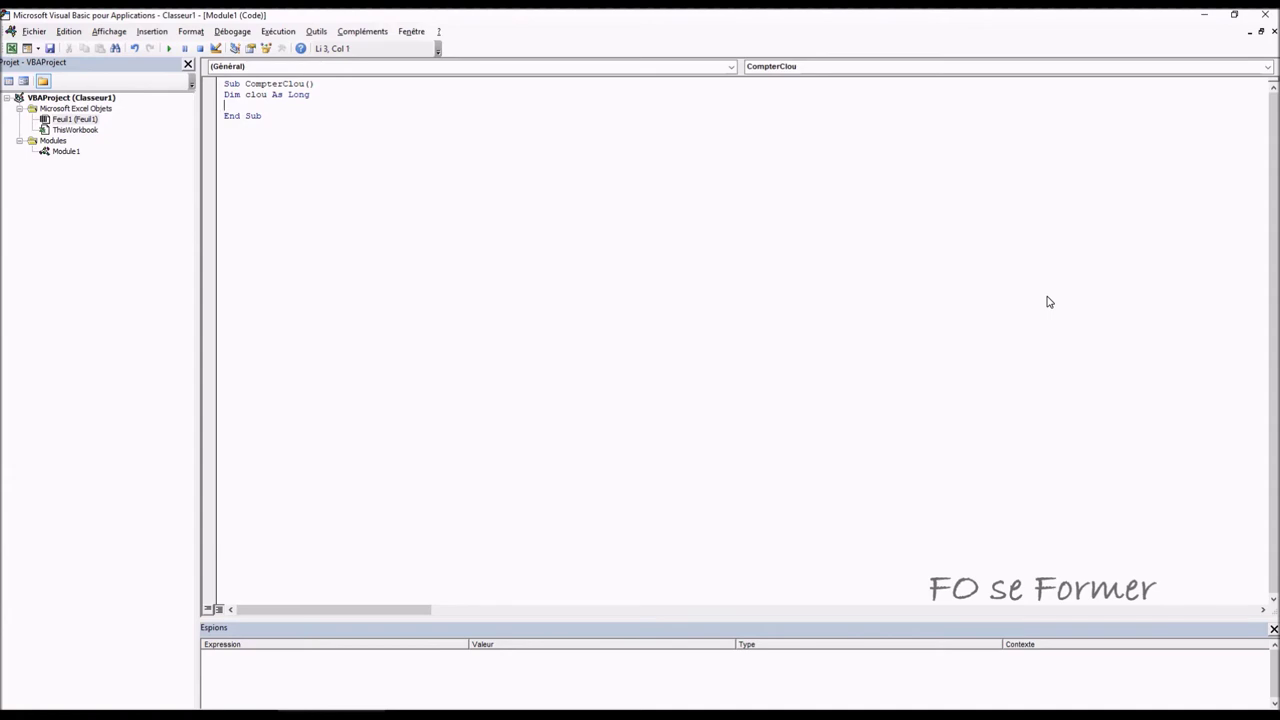
type("Dim Ligne as ")
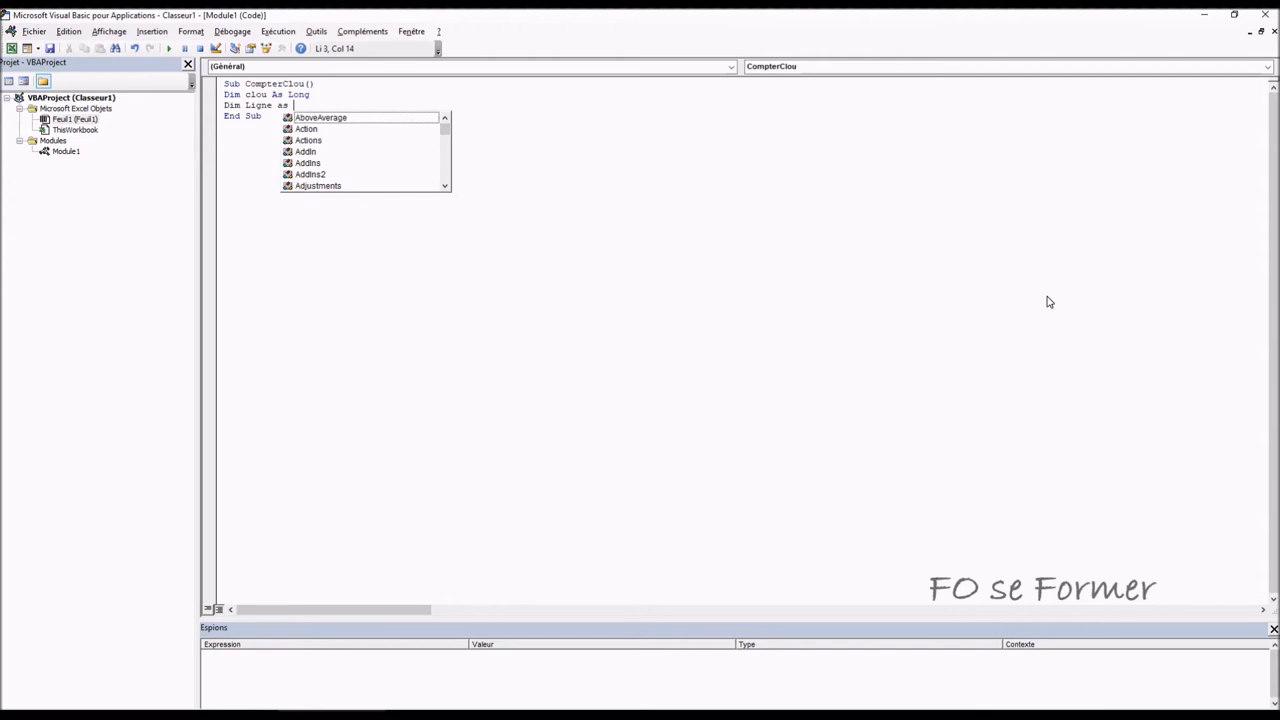
type("lo,")
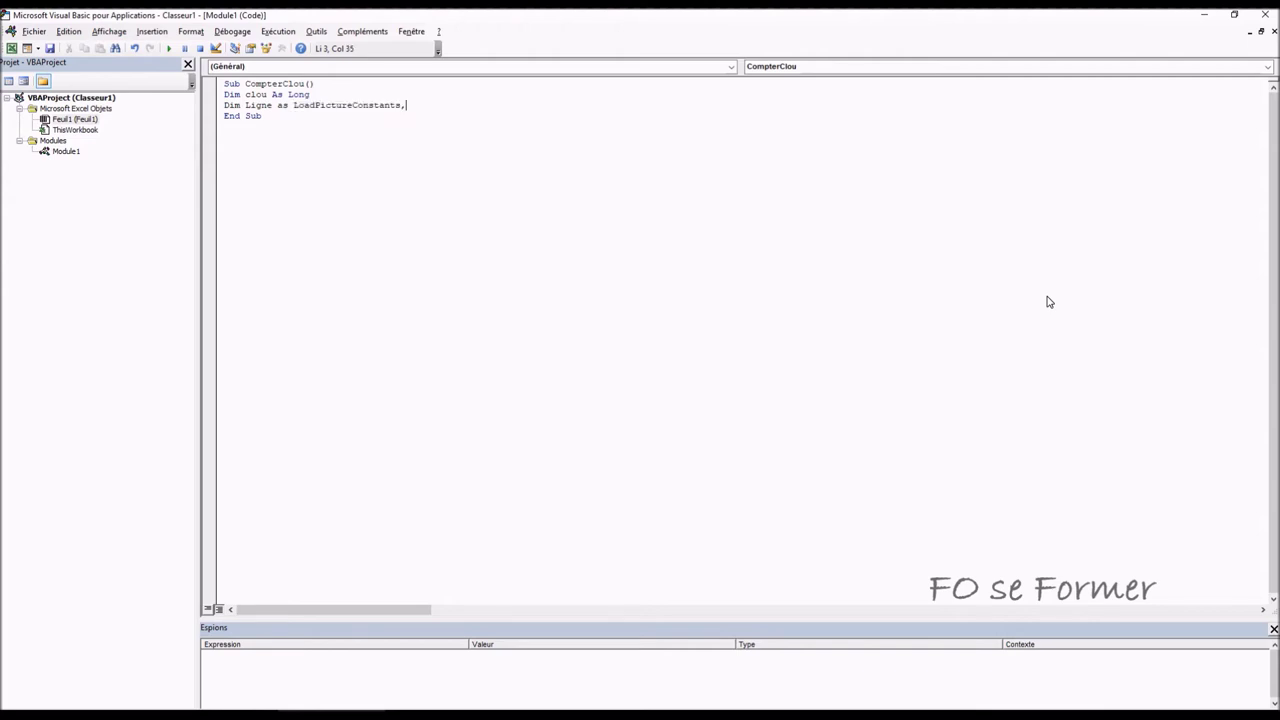
key("BackSpace")
key("BackSpace")
key("BackSpace")
key("BackSpace")
key("BackSpace")
key("BackSpace")
key("BackSpace")
key("BackSpace")
key("BackSpace")
key("BackSpace")
key("BackSpace")
key("BackSpace")
key("BackSpace")
type("ng")
key("Return")
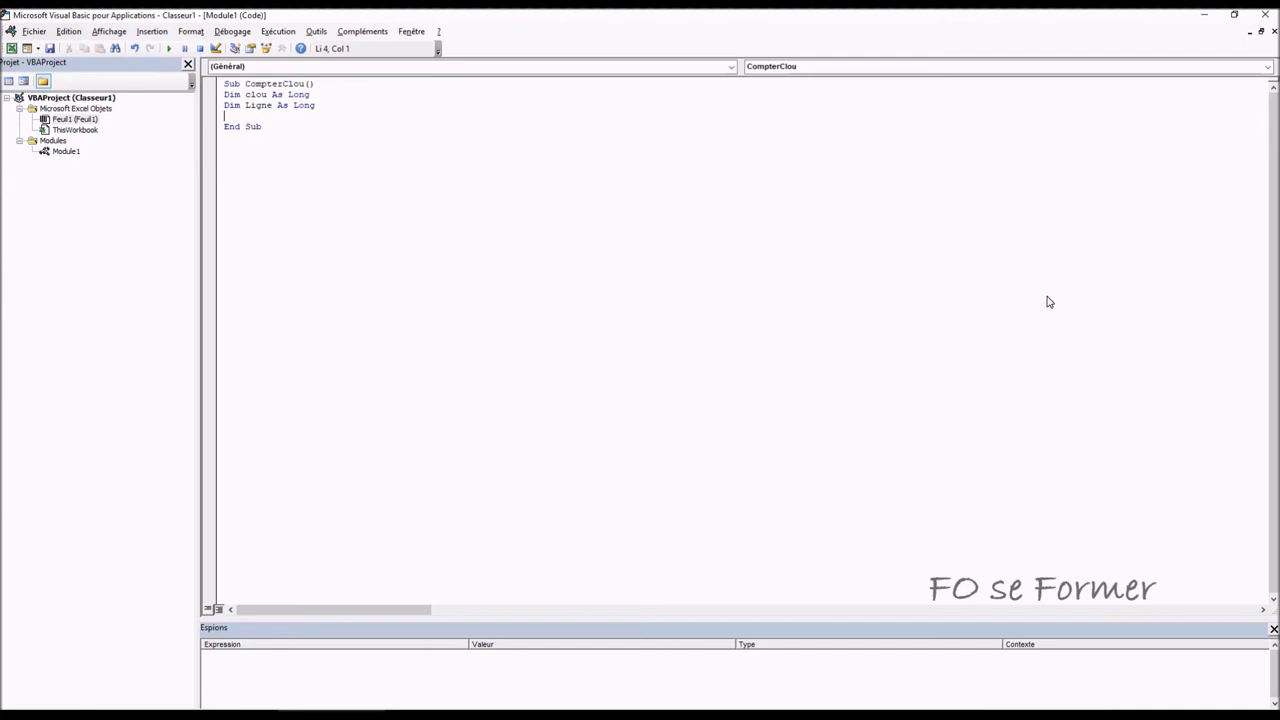
key("Return")
type("Ligne ")
type("= 1")
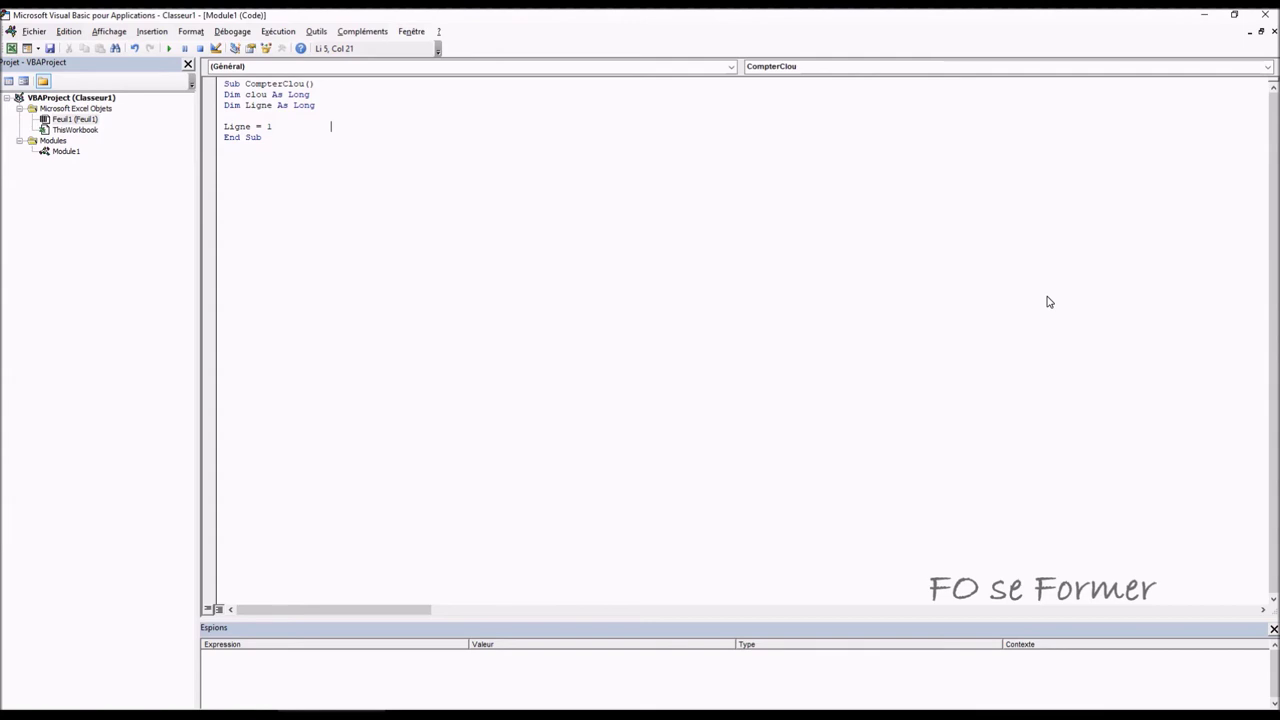
- Change the start to Ligne = 2 with the comment ' Initialise la ligne 2
type("'")
type("Initialise la ligne ")
type("2")
left_click(284, 127)
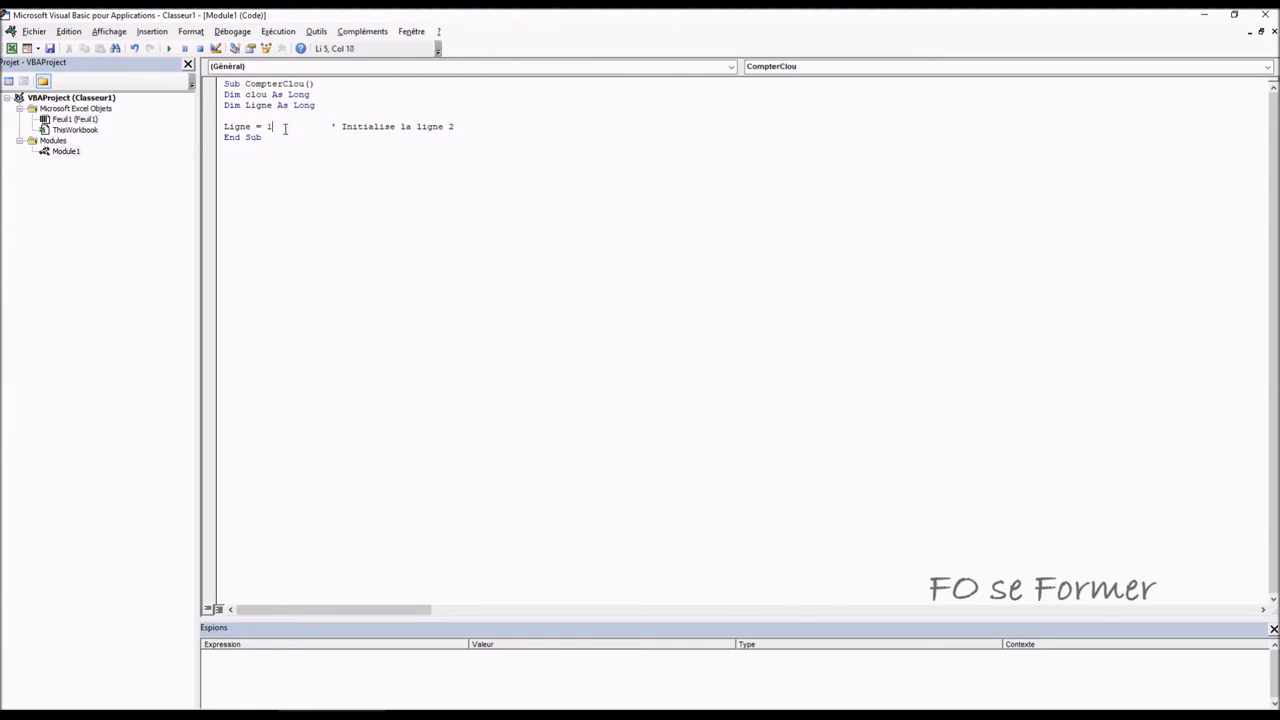
key("BackSpace")
type("2")
key("Right")
key("Right")
key("Right")
key("Return")
- Insert empty lines below Sub CompterClou() and below the Ligne = 2 line
left_click(332, 80)
key("Return")
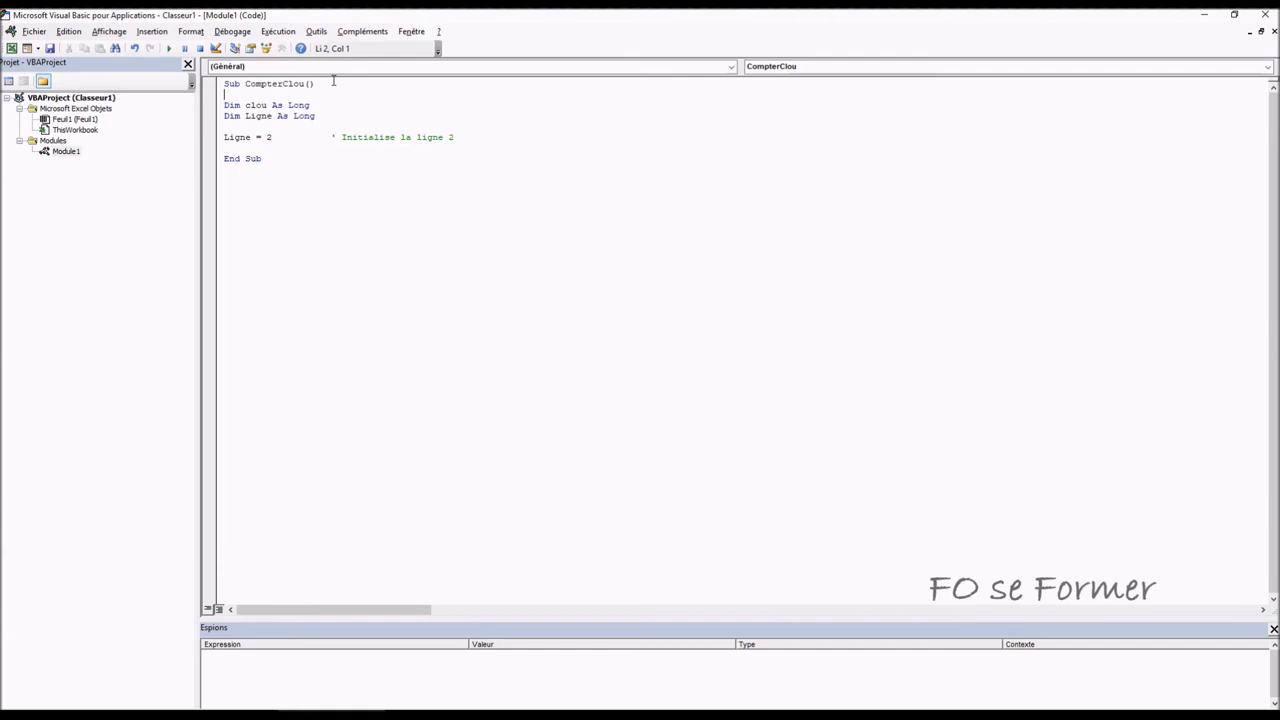
left_click(466, 135)
key("Return")
key("Return")
- Write While Cells(Ligne,1) <> "" with clou = clou + 1, Ligne = Ligne + 1, and Wend
type("While")
type("Cells")
type("(Ligne,")
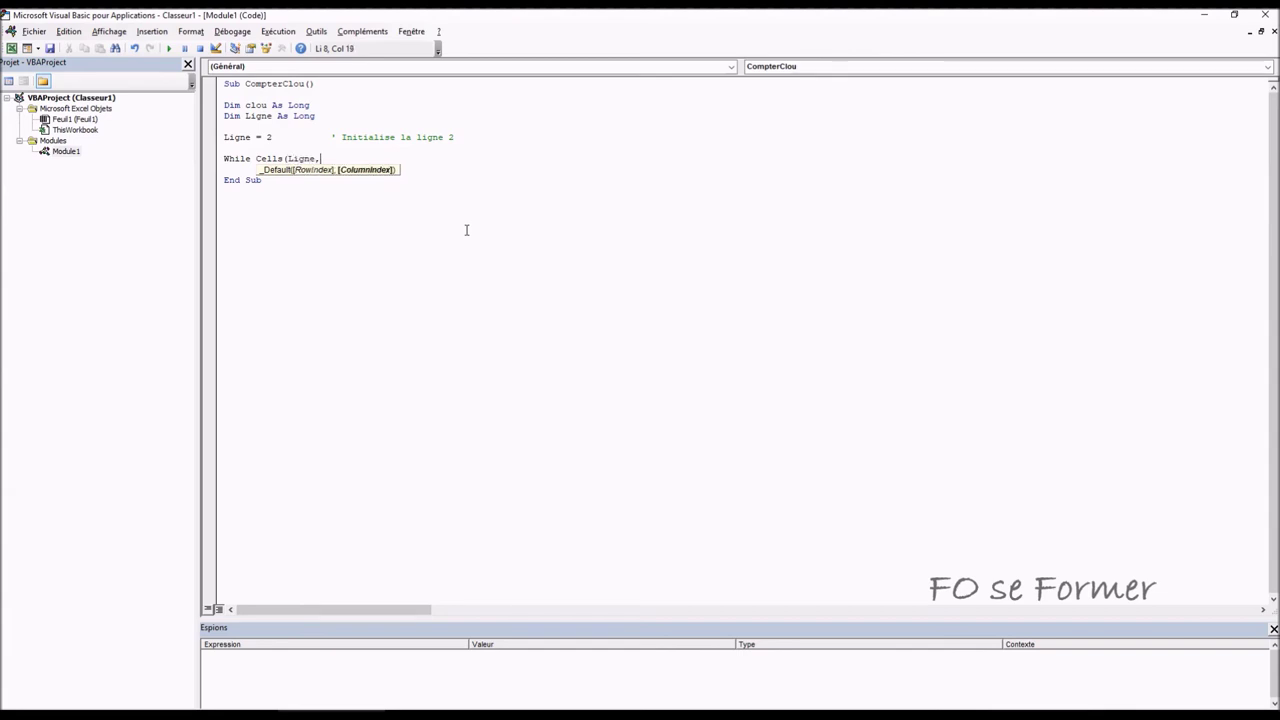
type("1) ")
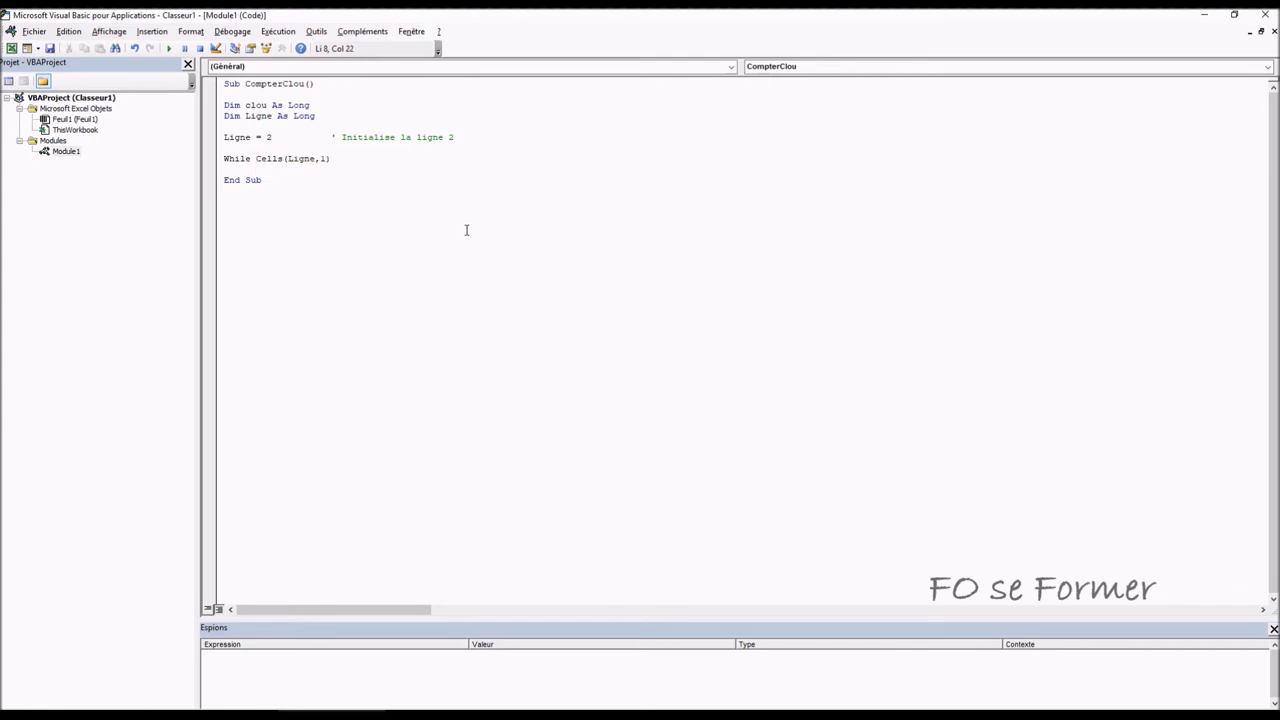
type("<>")
type("\"\"")
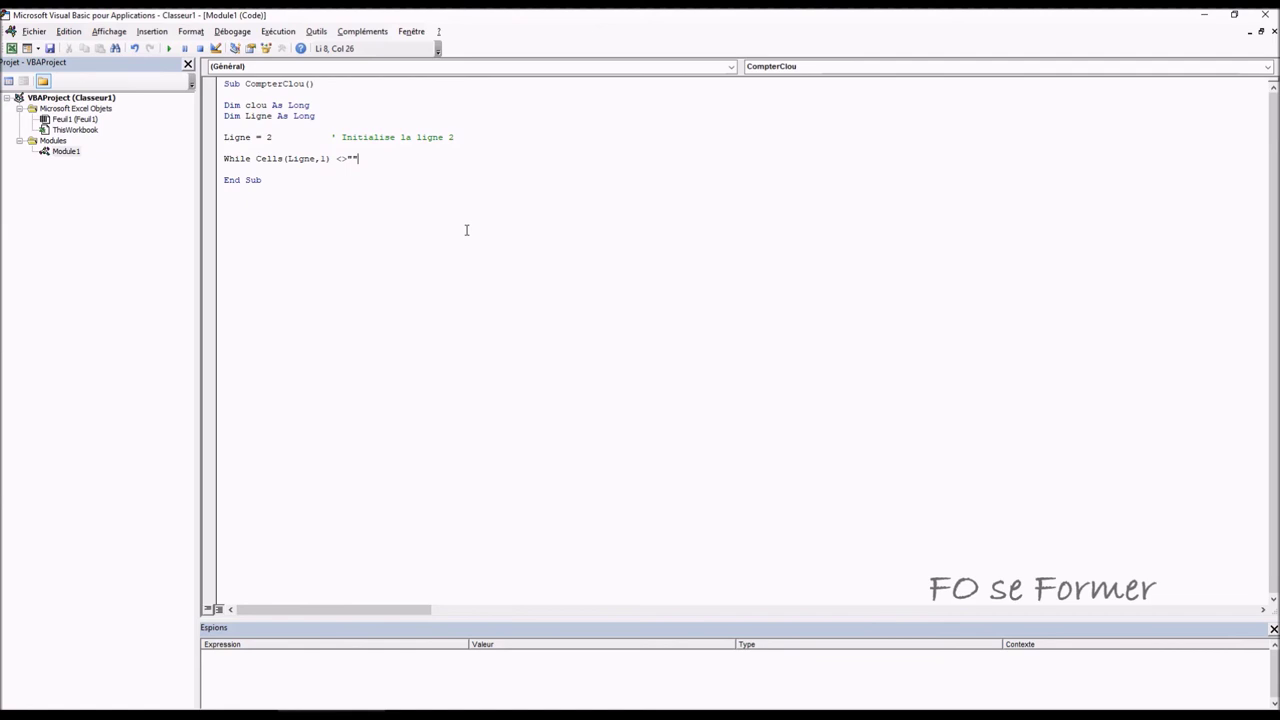
key("Return")
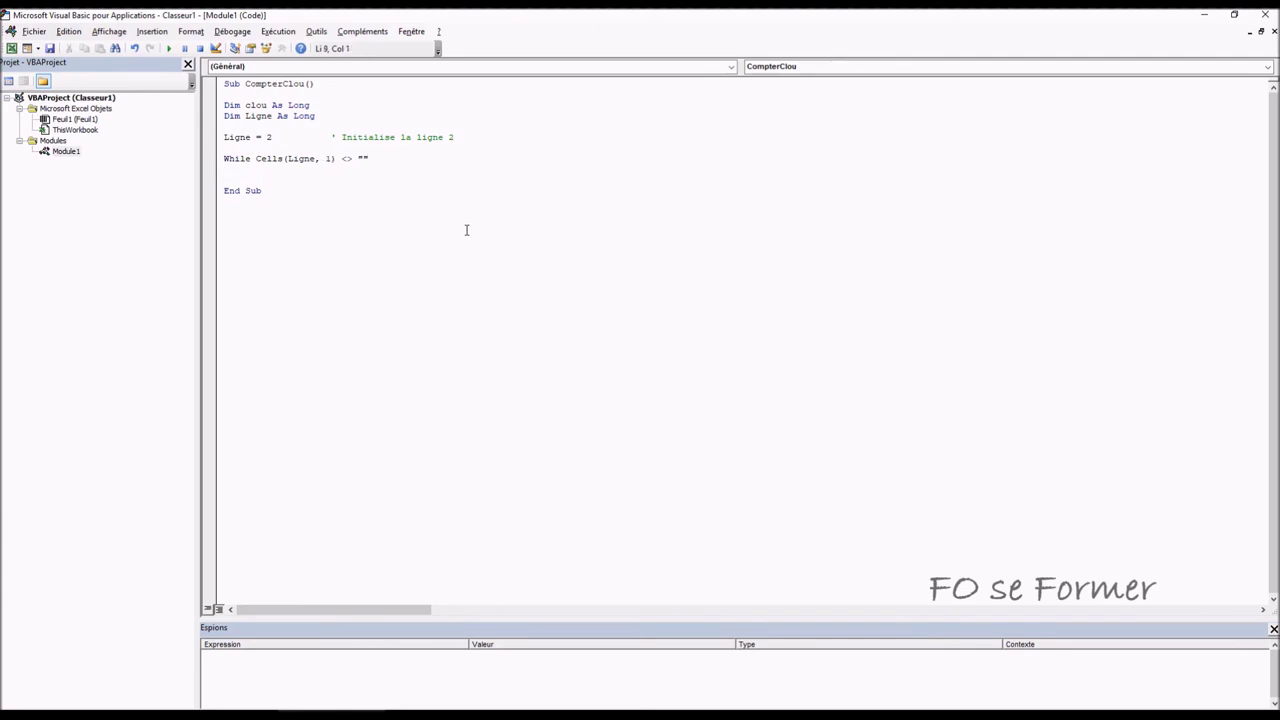
type("clou = ")
type("clou ")
type("+ 1")
key("Return")
type("L")
type("igne = ")
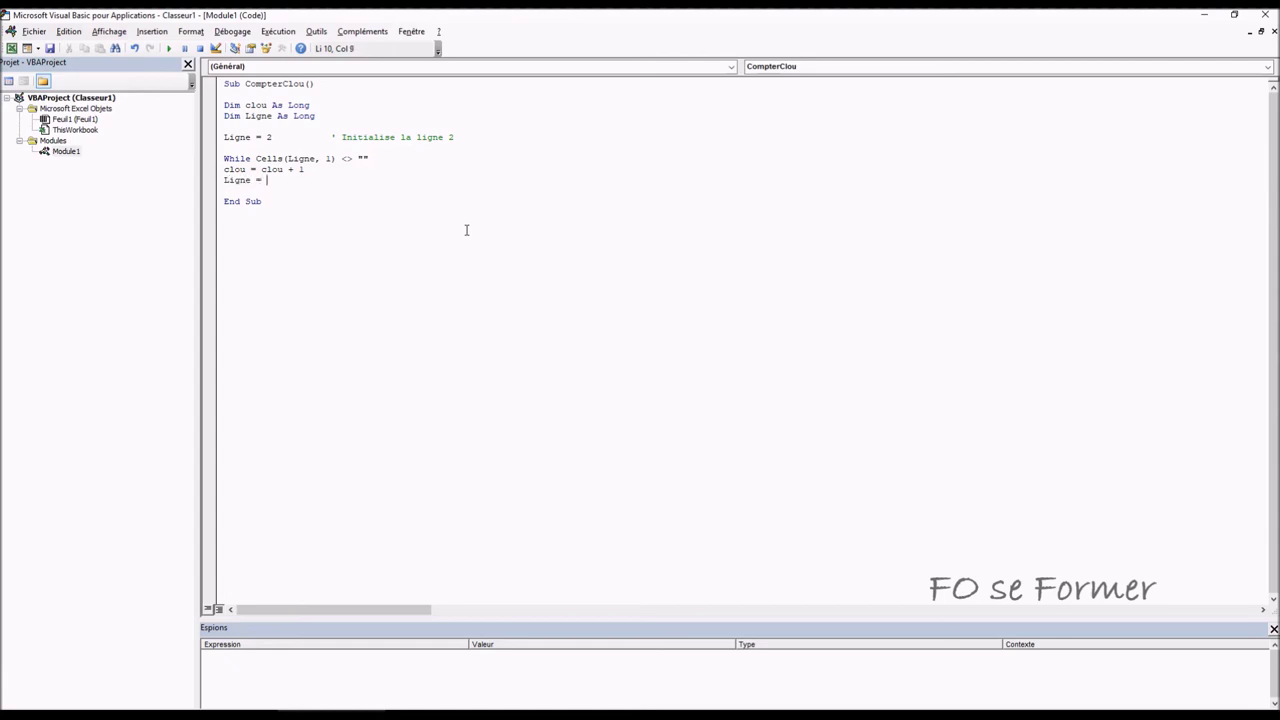
type("Li")
type("gne + ")
type("1")
key("Return")
type("Wen")
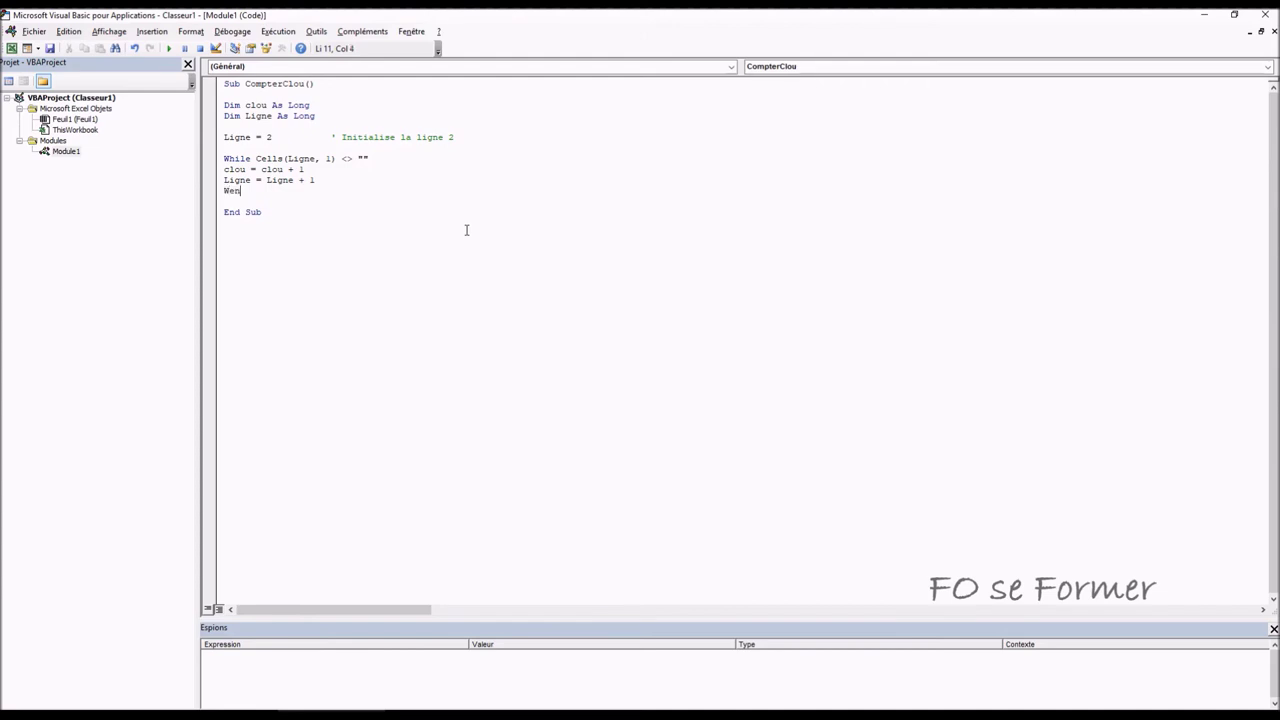
type("d")
- Comment the While line 'Boucle Tant que cellule (y,x) n'est pas vide' and align the Initialise comment
left_click(321, 137)
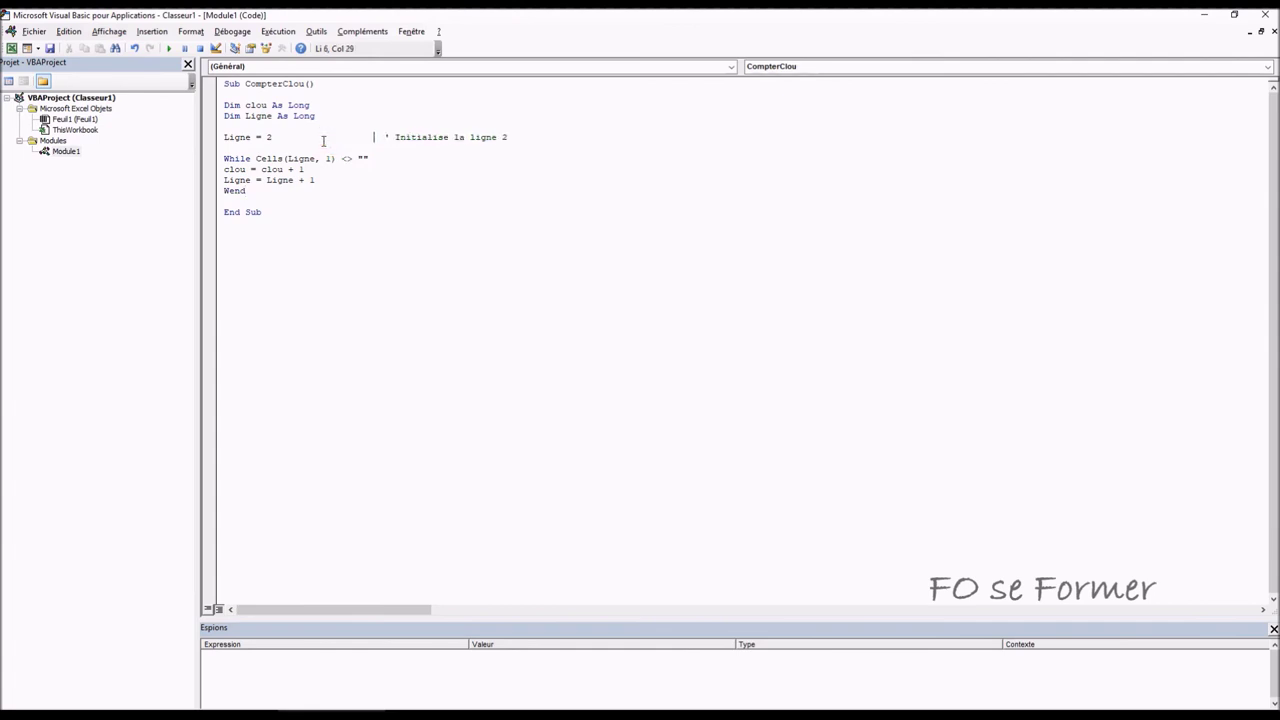
left_click(427, 157)
type("Boucle ")
type("Tant que ")
type("cellule")
type(" (y,")
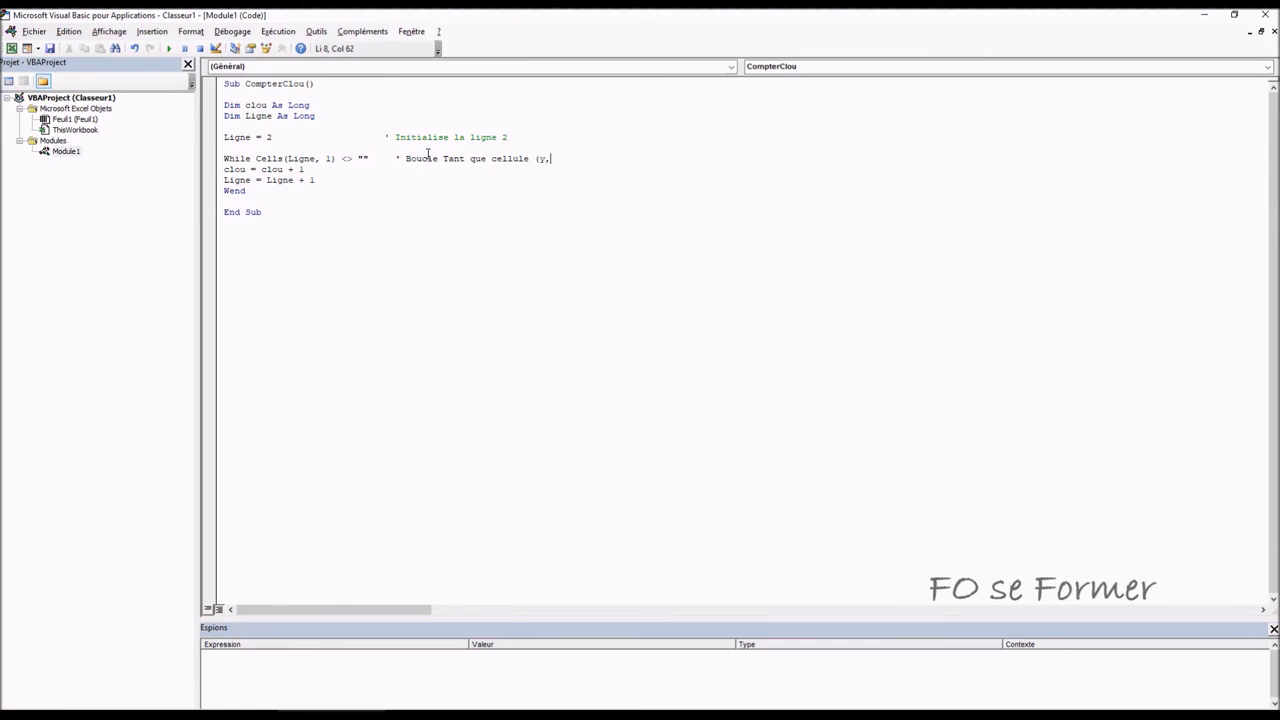
type("x) ")
type("n'est")
type(" pa")
type("s vide")
key("Down")
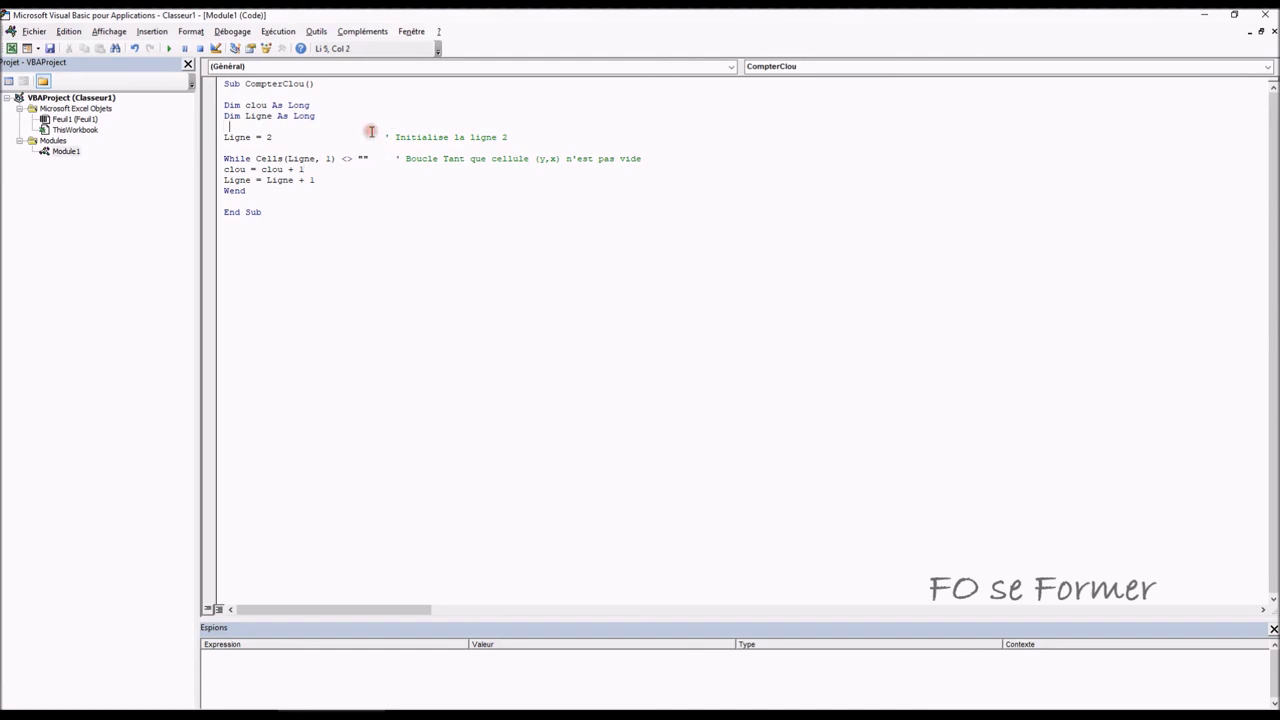
left_click(375, 136)
left_click(350, 172)
- Comment clou = clou + 1 as 'Incrémente le nombre de clou' and Ligne = Ligne + 1 as moving to the next row
key("Tab")
key("Tab")
type("'")
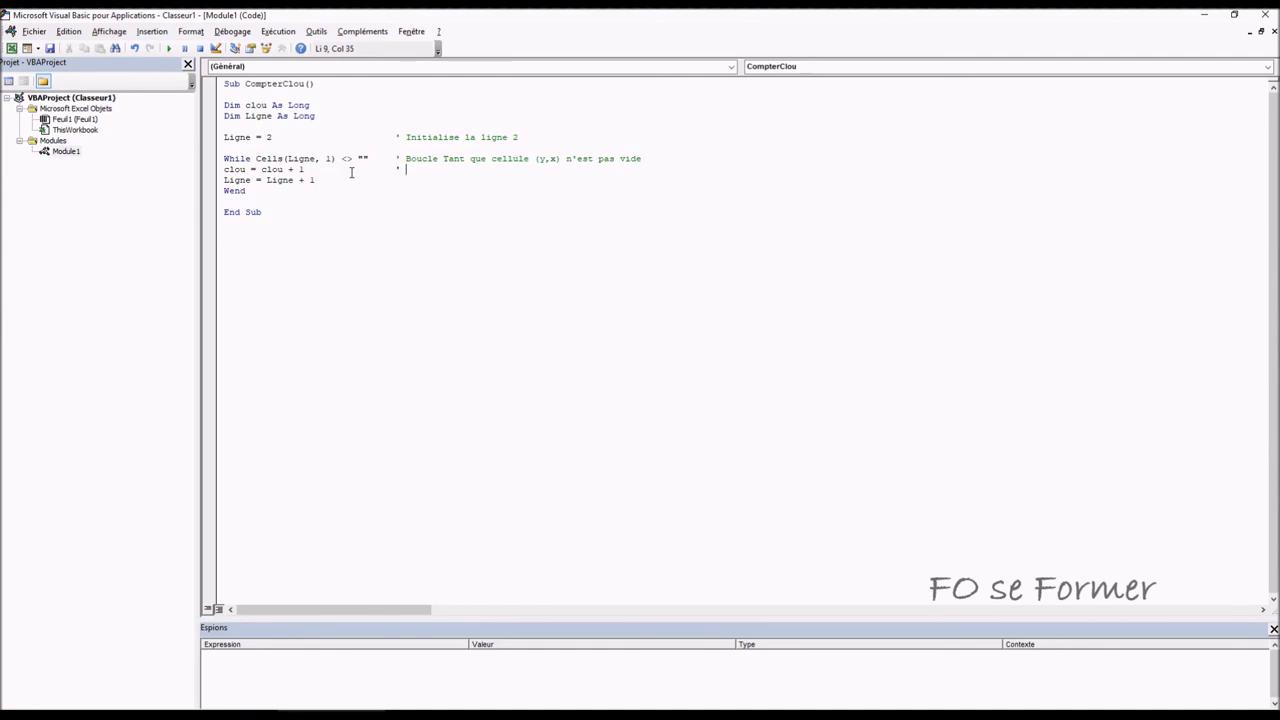
type("Incrémente le nombre de clou")
key("Down")
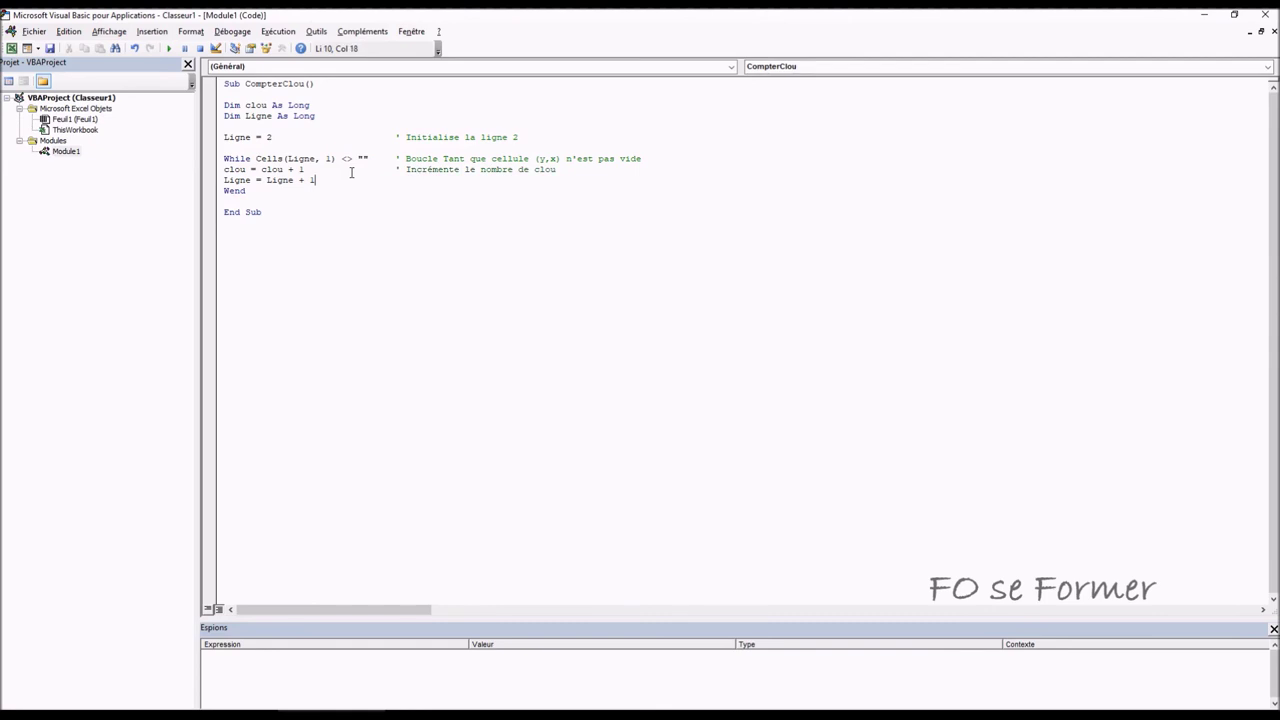
key("Tab")
type("' ")
type("Pas")
type("se ")
type("à la ligne ")
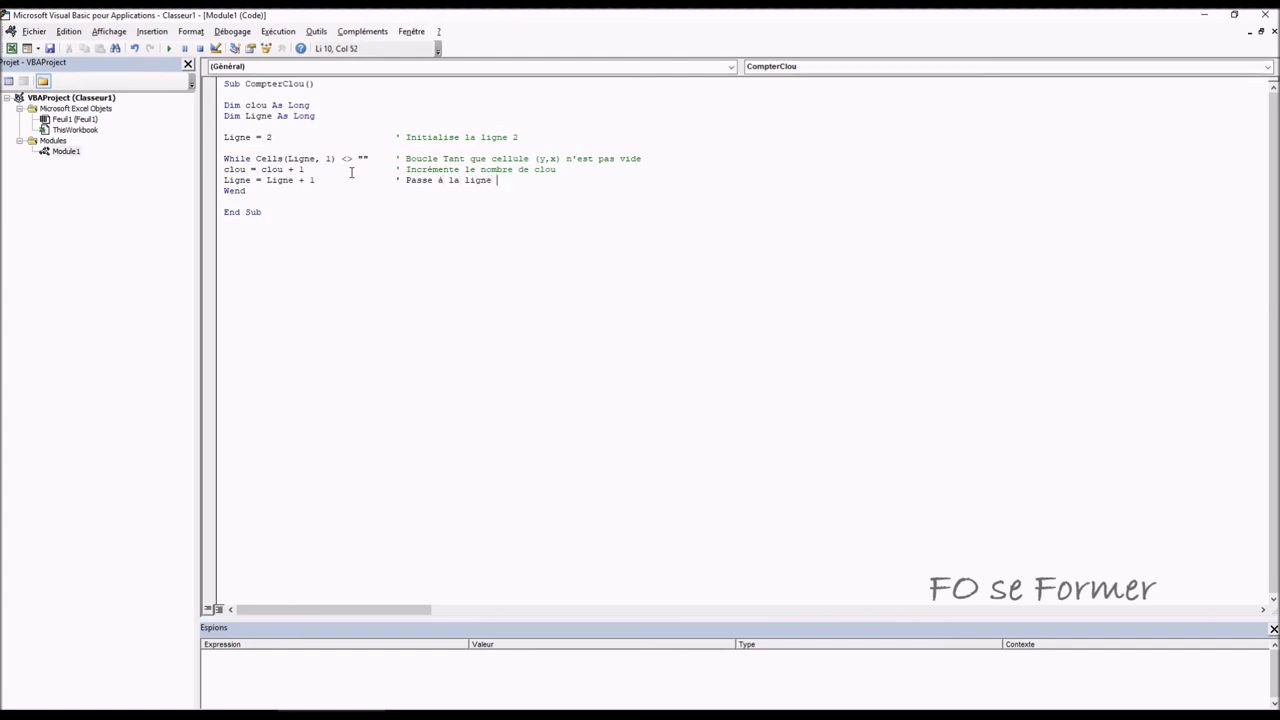
type("suivante")
key("Down")
- Add a MsgBox clou line after Wend
key("Return")
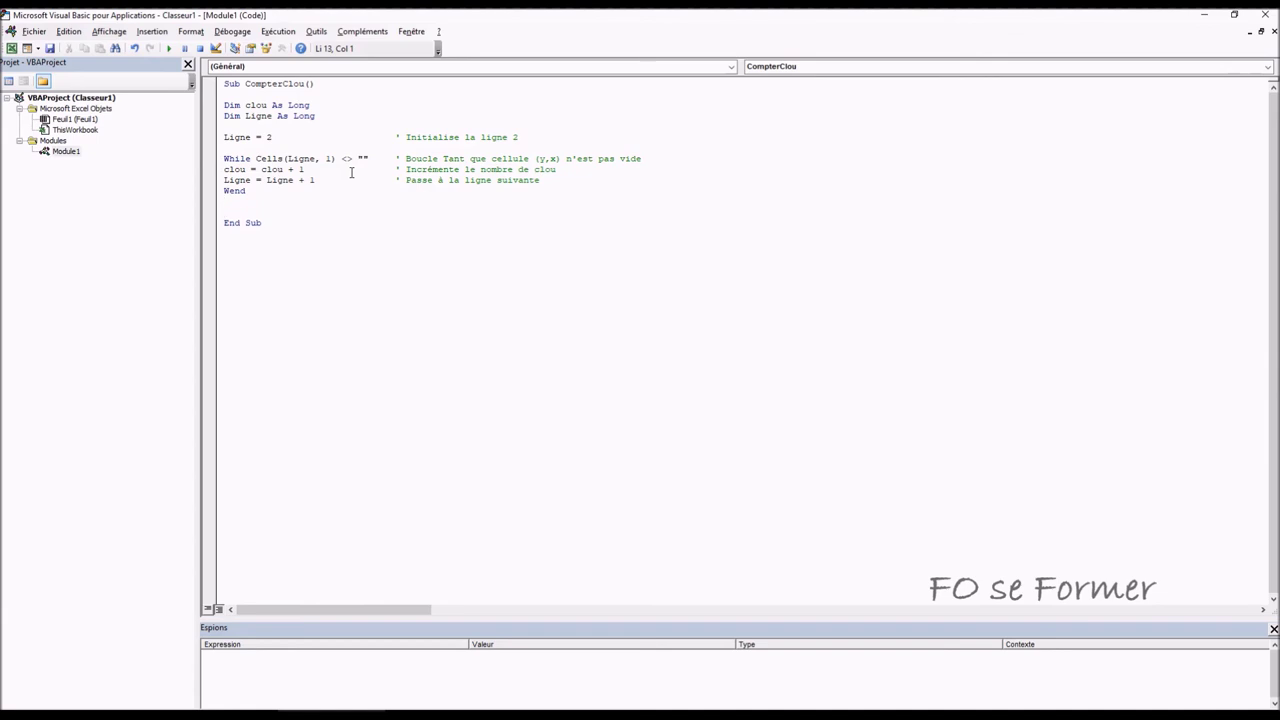
type("Ms")
type("gBo")
type("x")
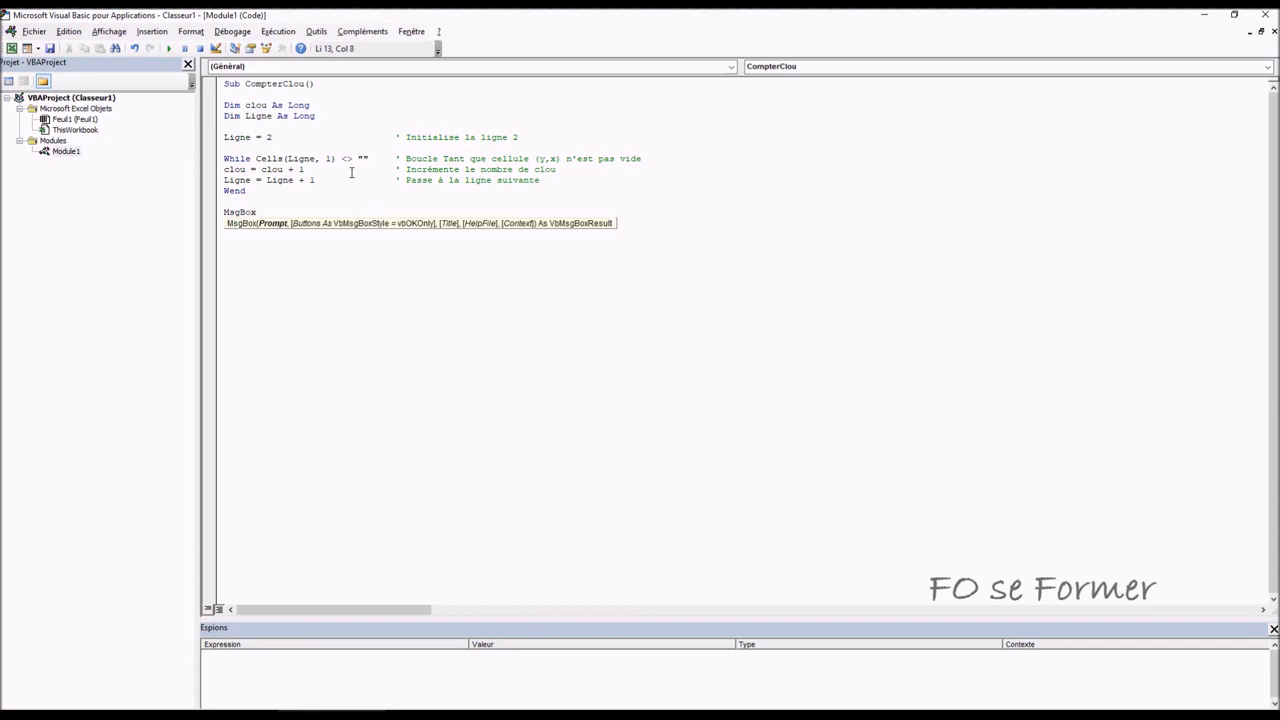
type(" clou")
key("Return")
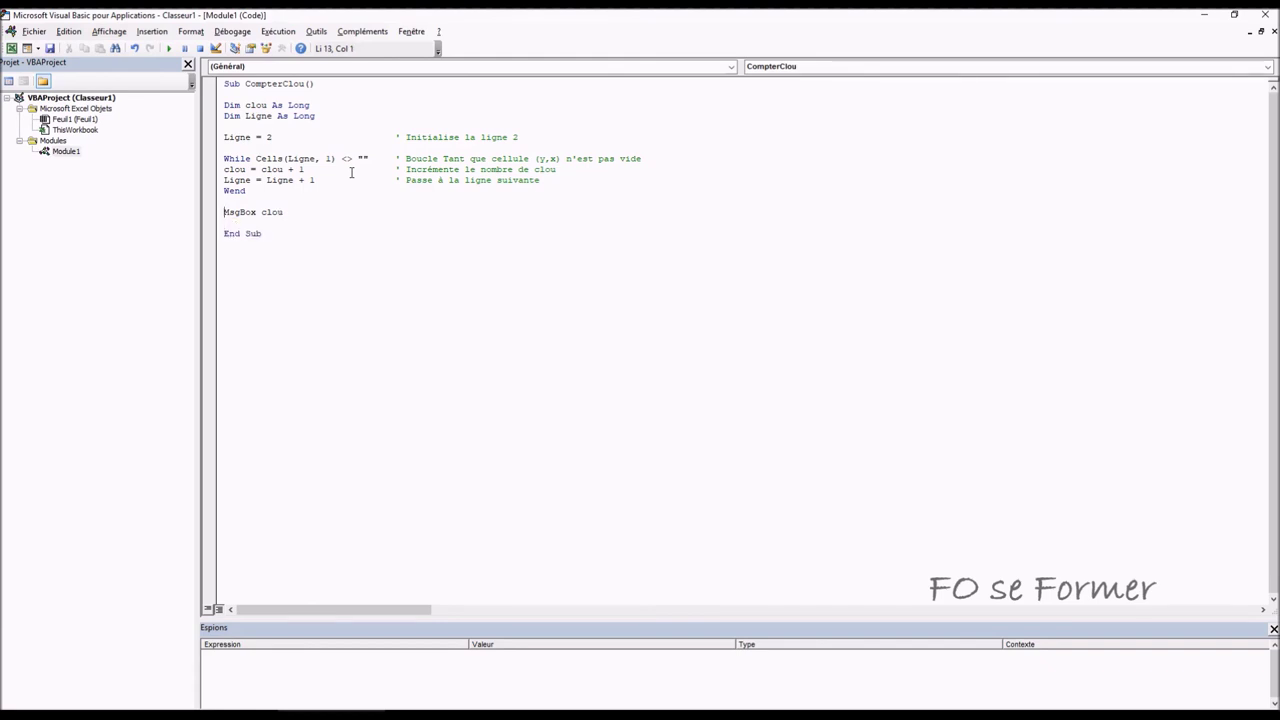
- Comment MsgBox clou with ' Affiche dans une fenêtre le contenu de la variable clou, then close Module1
key("Right")
key("Right")
type("'")
type("Affiche dans une fenêtre 1")
type("e")
type("contenu de la variable clou")
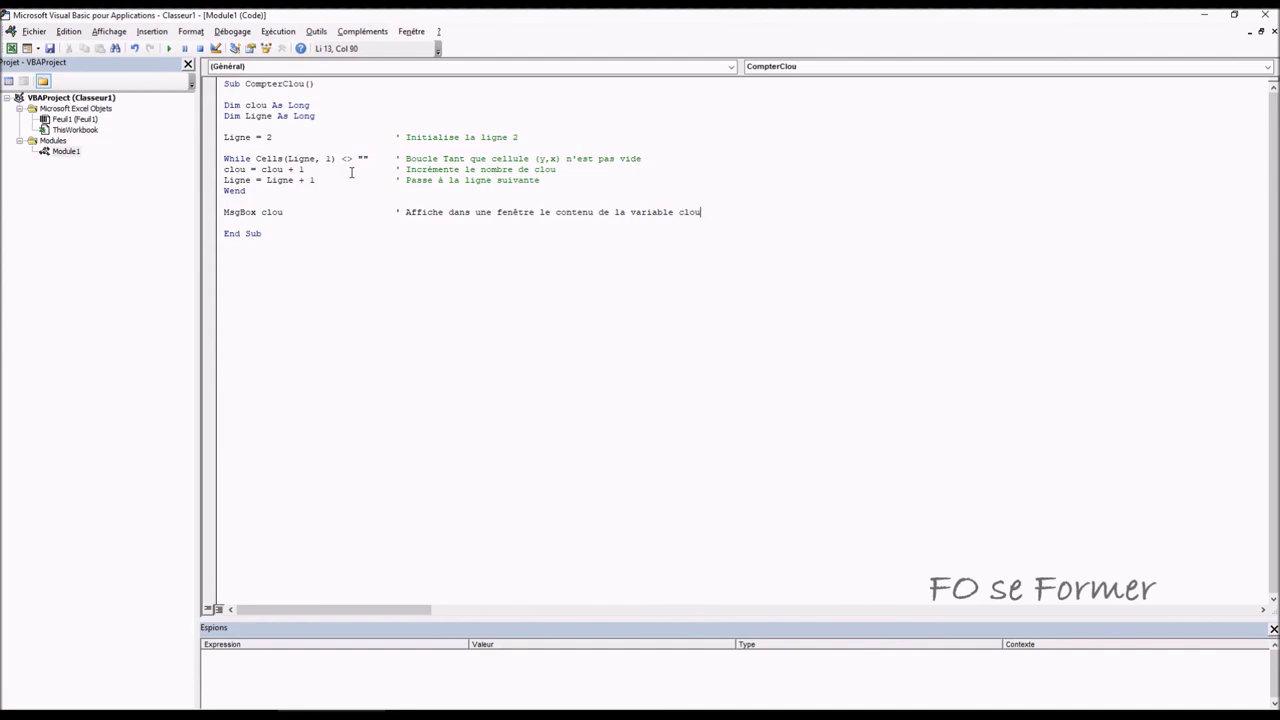
key("Down")
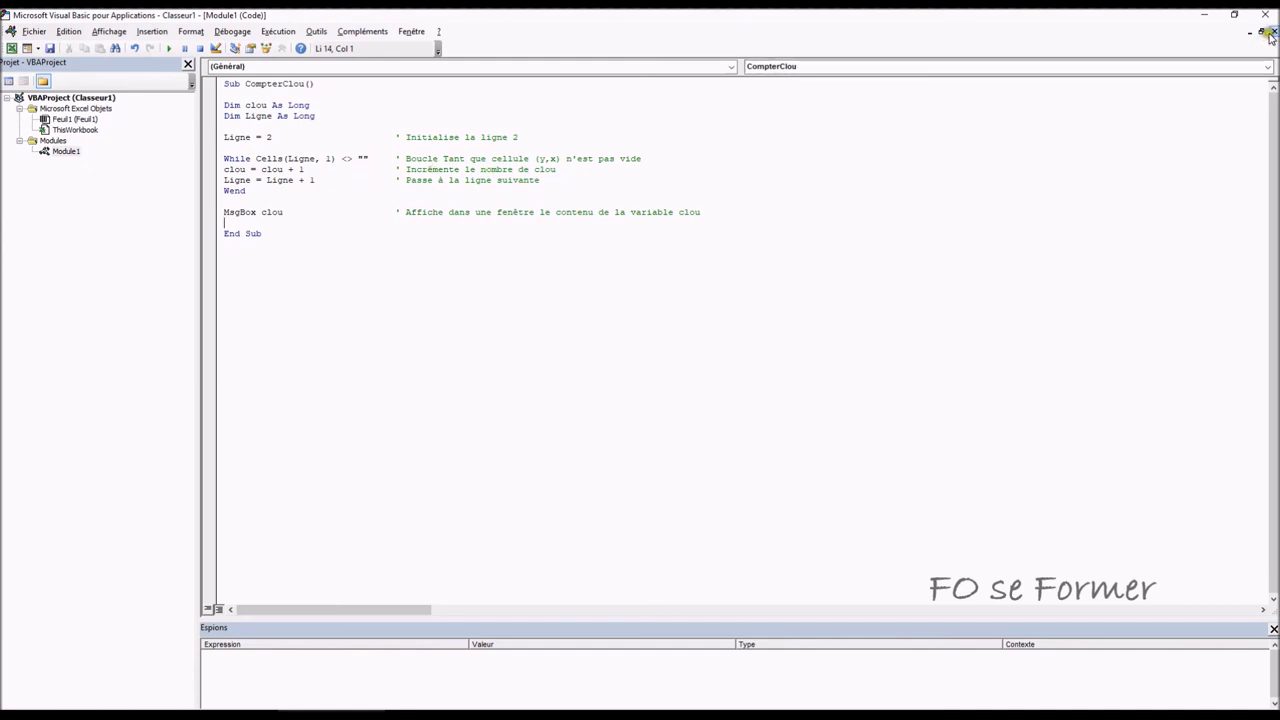
left_click(1274, 31)
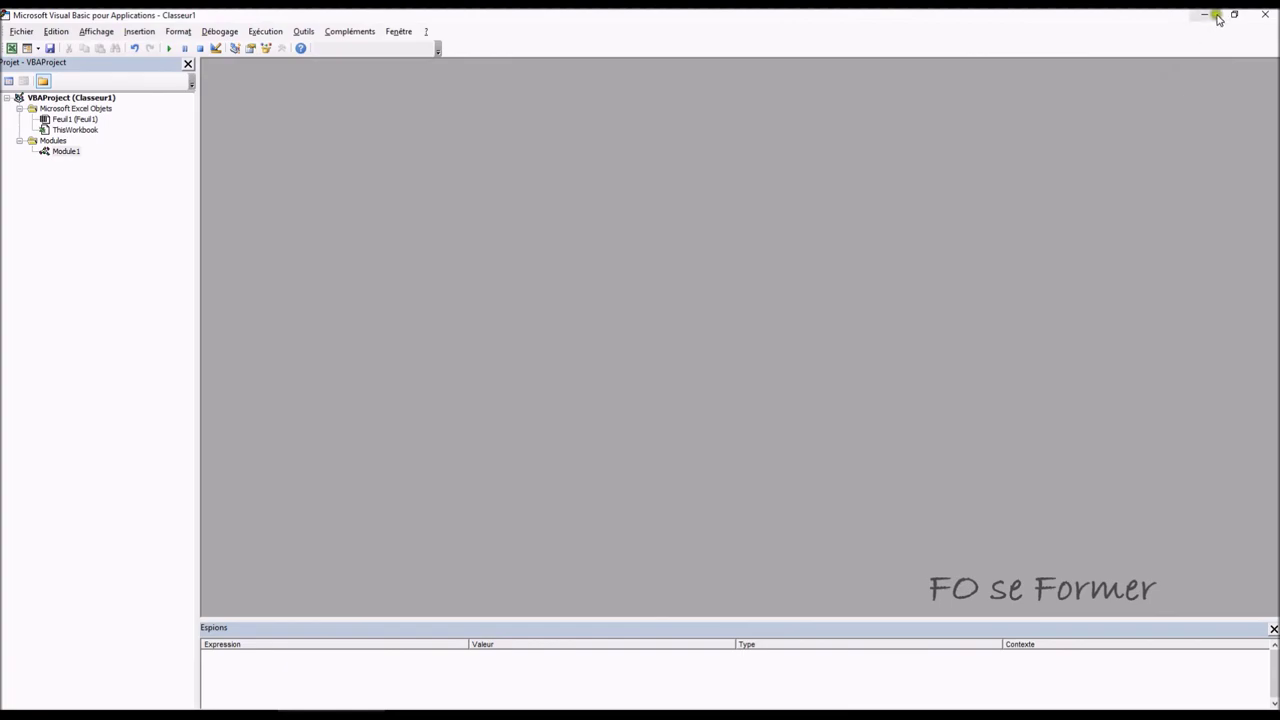
- Run CompterClou from the Macros list and dismiss the message box showing 9
left_click(1265, 14)
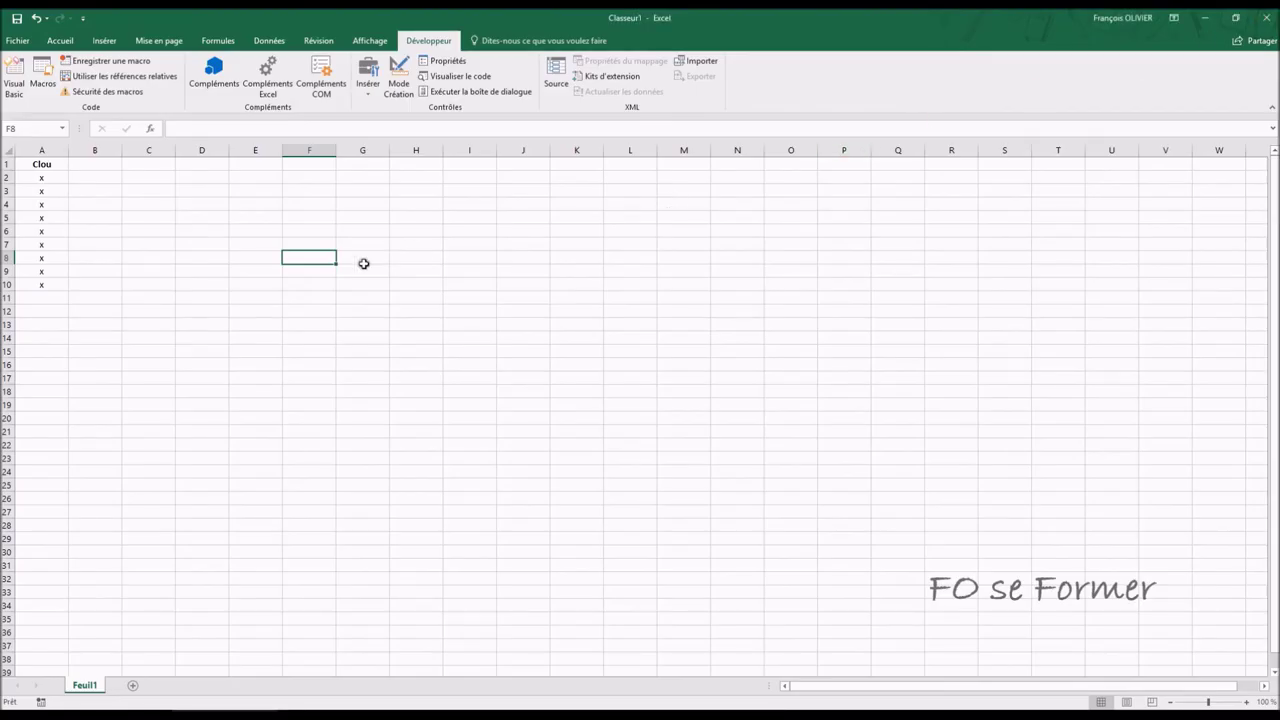
left_click(43, 75)
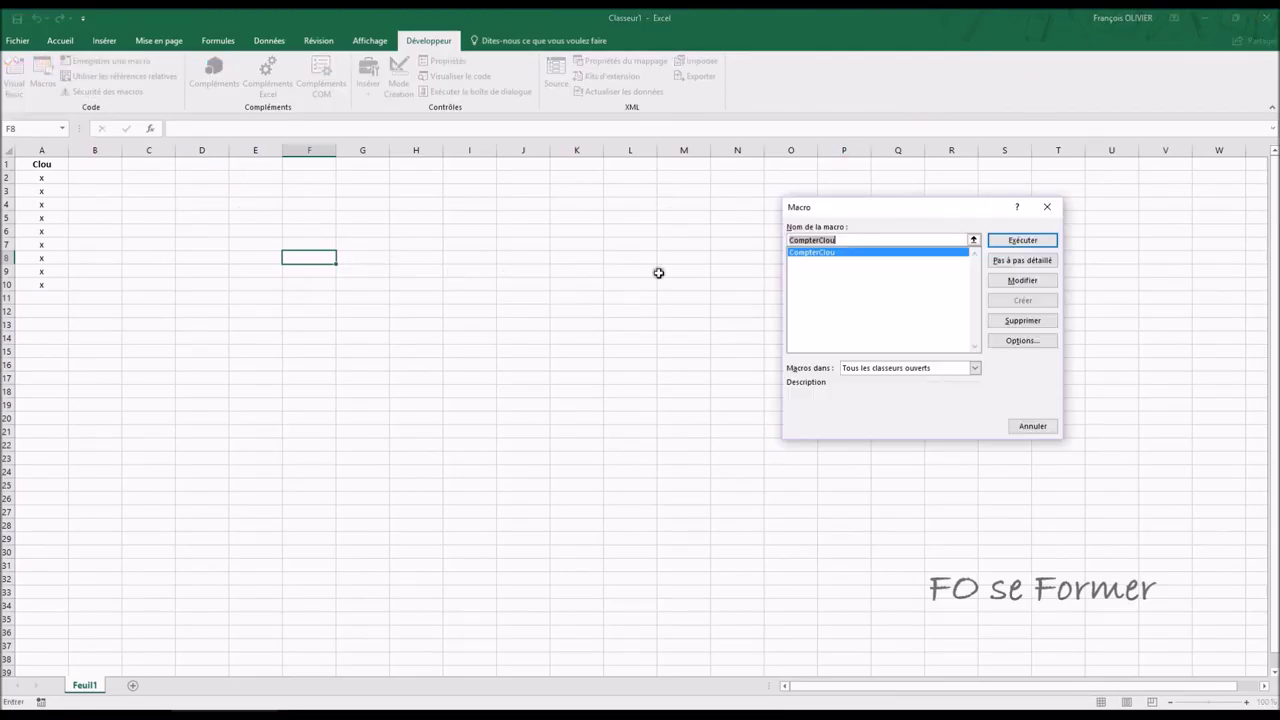
left_click(1023, 240)
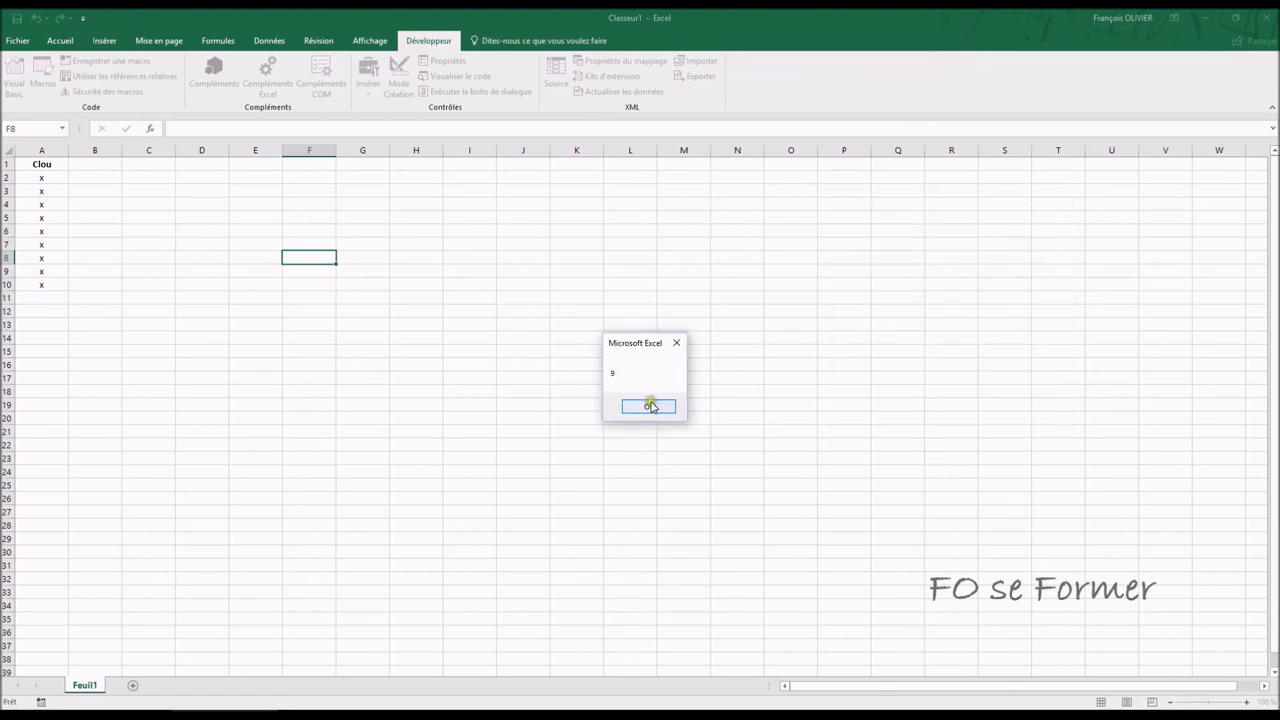
left_click(647, 410)
left_click(520, 315)
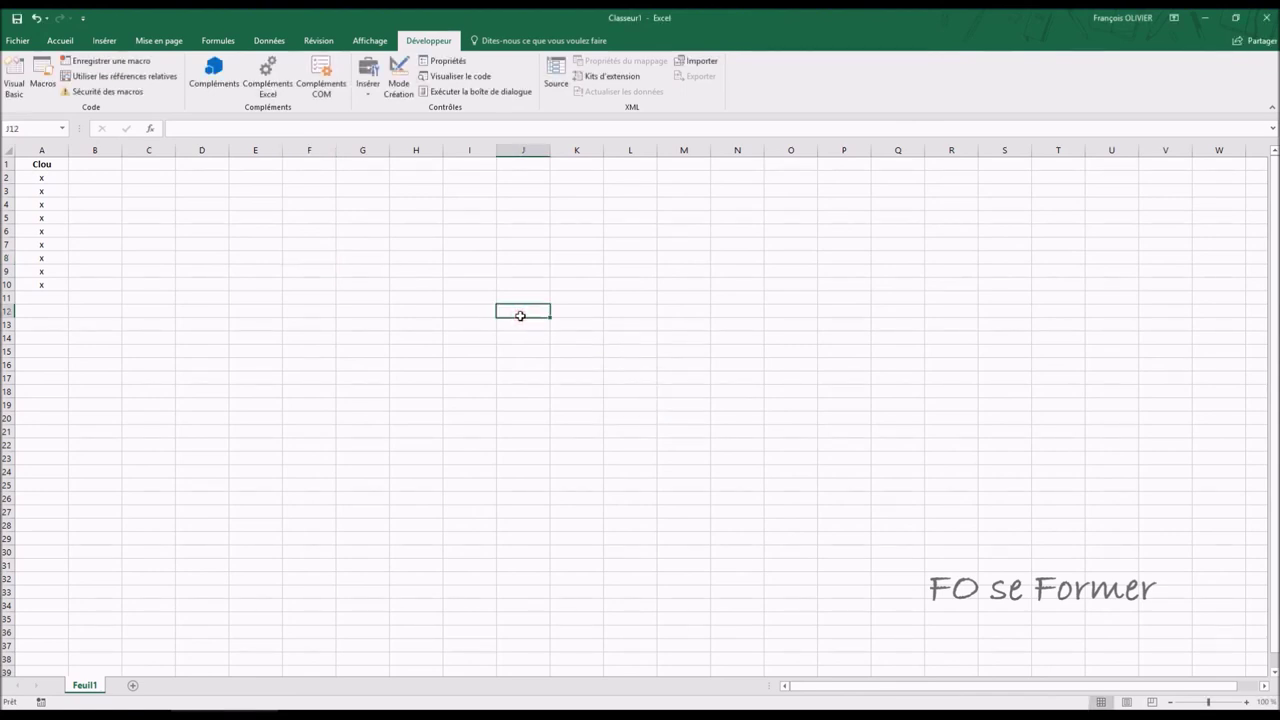